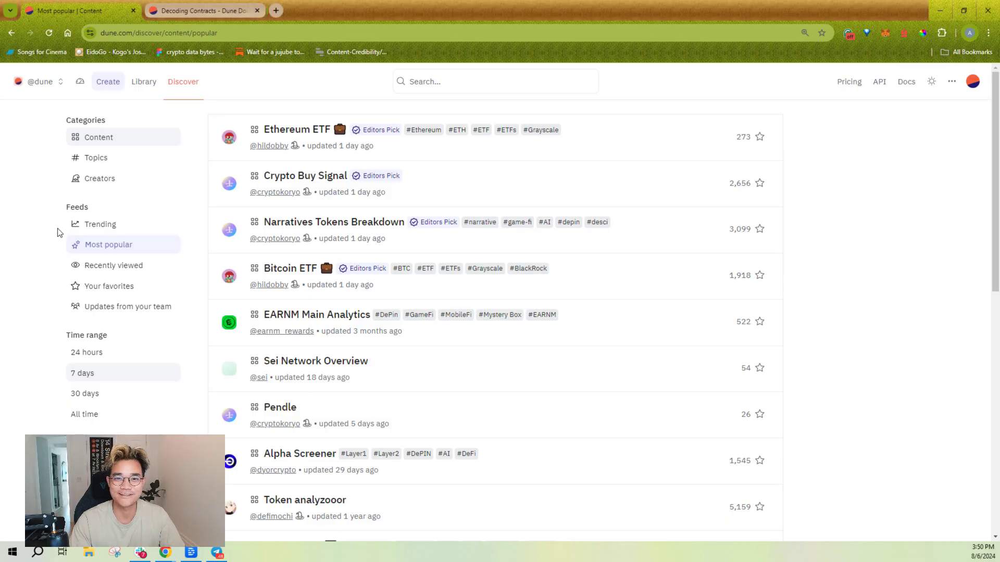
Open Dune's Submit a contract page from the Create menu
{"action": "left_click", "coordinate": [116, 85]}
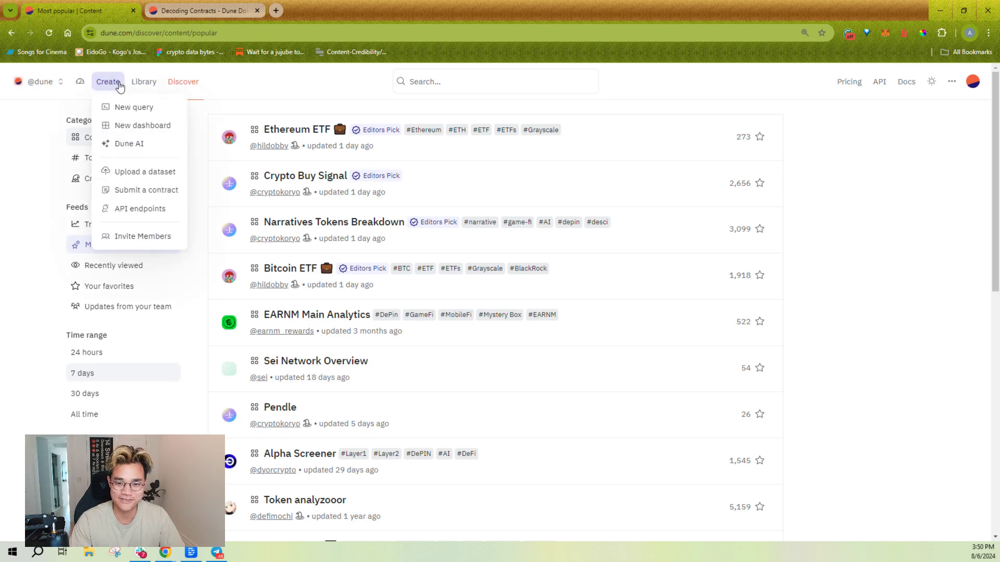
{"action": "left_click", "coordinate": [150, 194]}
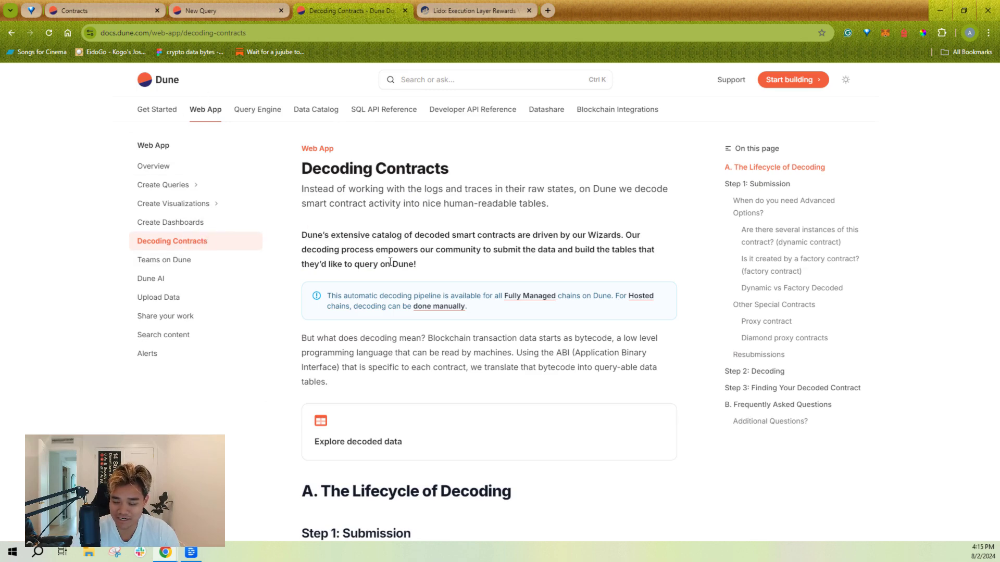
{"action": "scroll", "coordinate": [291, 379], "scroll_direction": "down", "scroll_amount": 10}
{"action": "scroll", "coordinate": [292, 379], "scroll_direction": "down", "scroll_amount": 15}
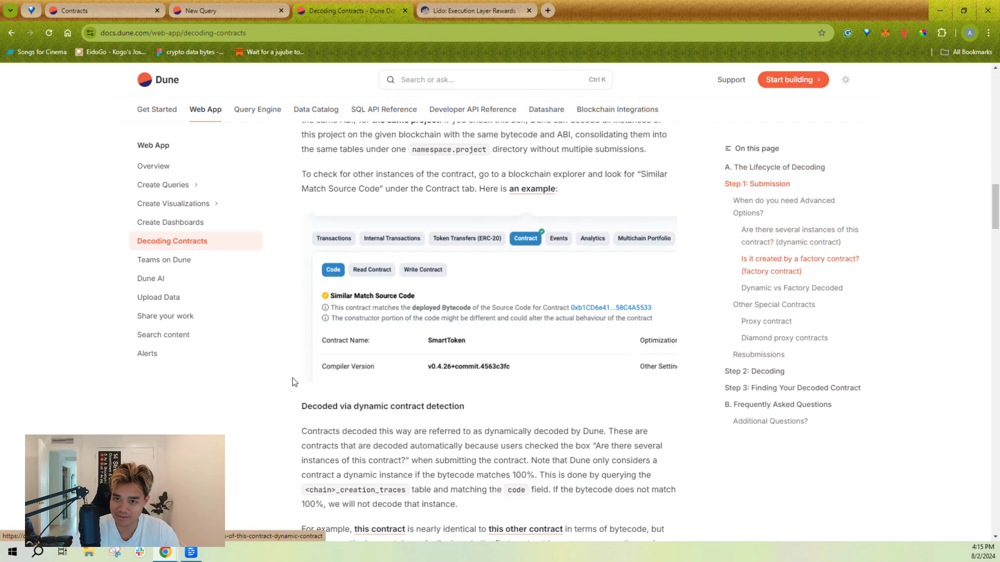
{"action": "scroll", "coordinate": [300, 387], "scroll_direction": "down", "scroll_amount": 15}
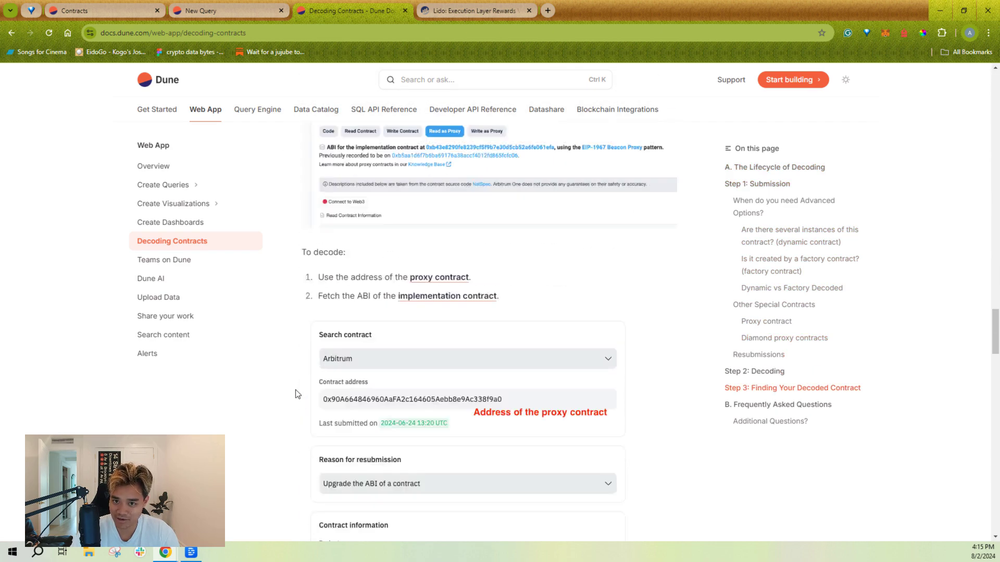
{"action": "scroll", "coordinate": [302, 390], "scroll_direction": "down", "scroll_amount": 15}
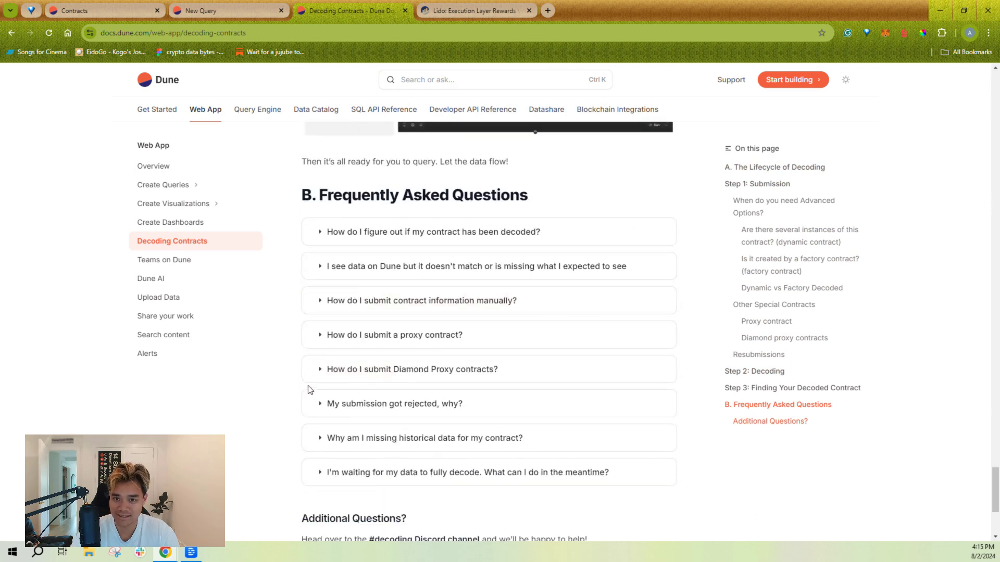
{"action": "scroll", "coordinate": [313, 384], "scroll_direction": "up", "scroll_amount": 4}
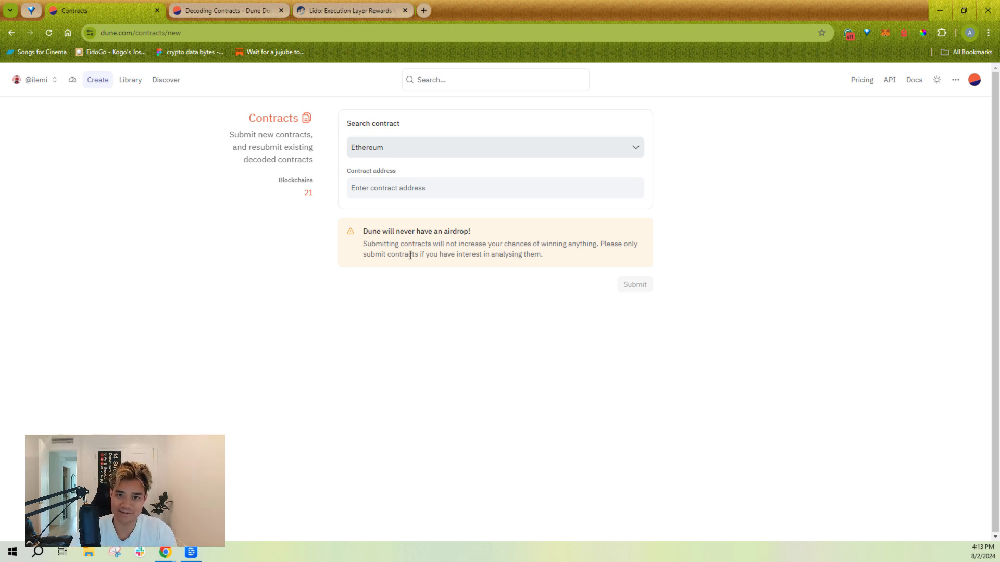
Copy the Lido rewards vault address from its Etherscan tab and return to the Dune form
{"action": "left_click", "coordinate": [407, 191]}
{"action": "left_click", "coordinate": [406, 191]}
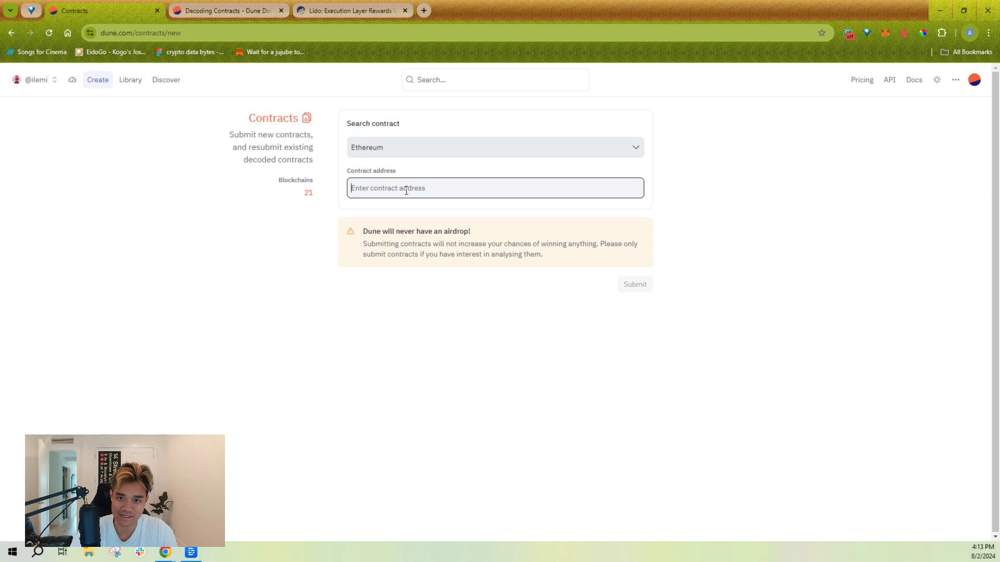
{"action": "mouse_move", "coordinate": [90, 82]}
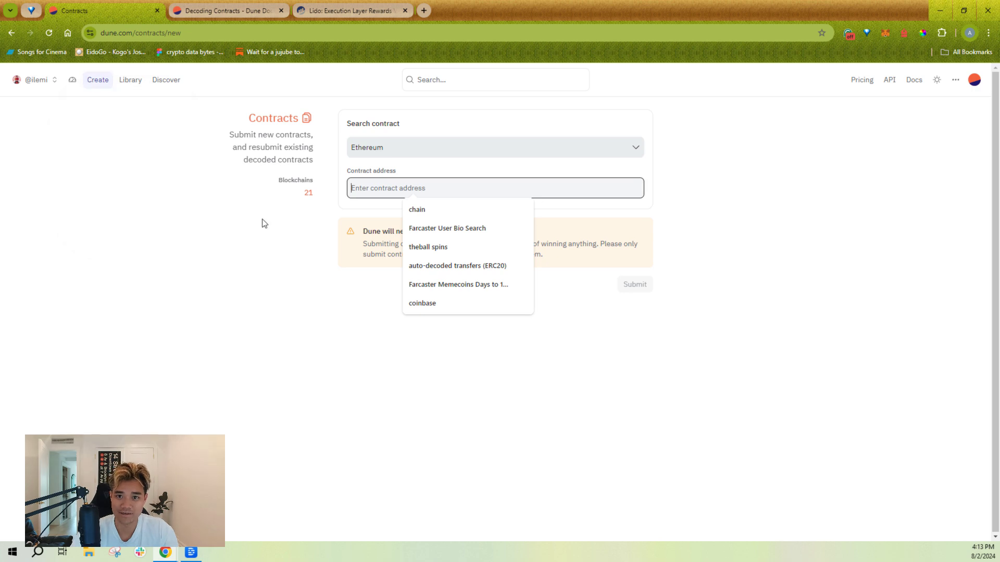
{"action": "left_click", "coordinate": [365, 9]}
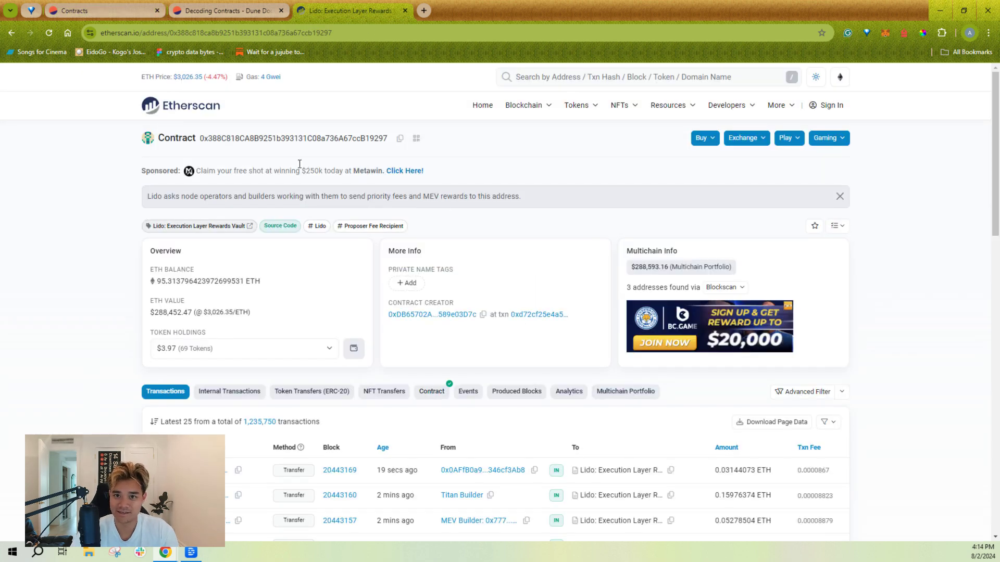
{"action": "left_click", "coordinate": [274, 33]}
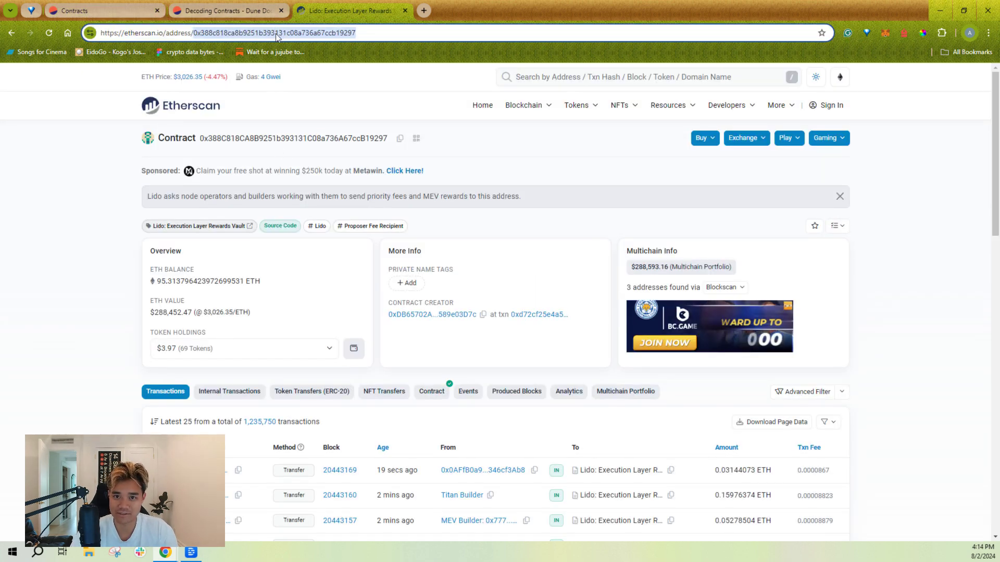
{"action": "left_click", "coordinate": [92, 10]}
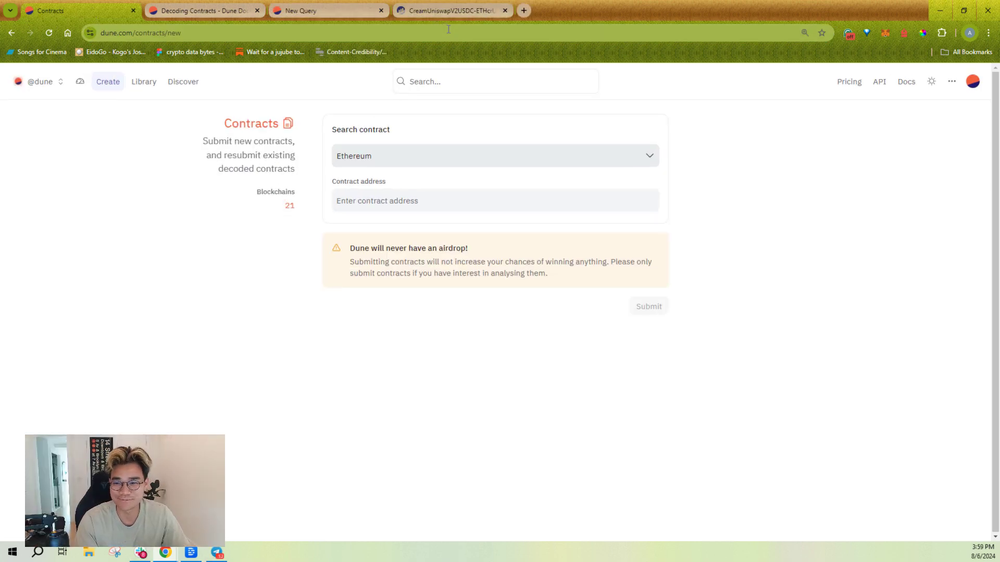
Open a Cream Redeem Underlying transaction and view its input data as Original
{"action": "left_click", "coordinate": [452, 10]}
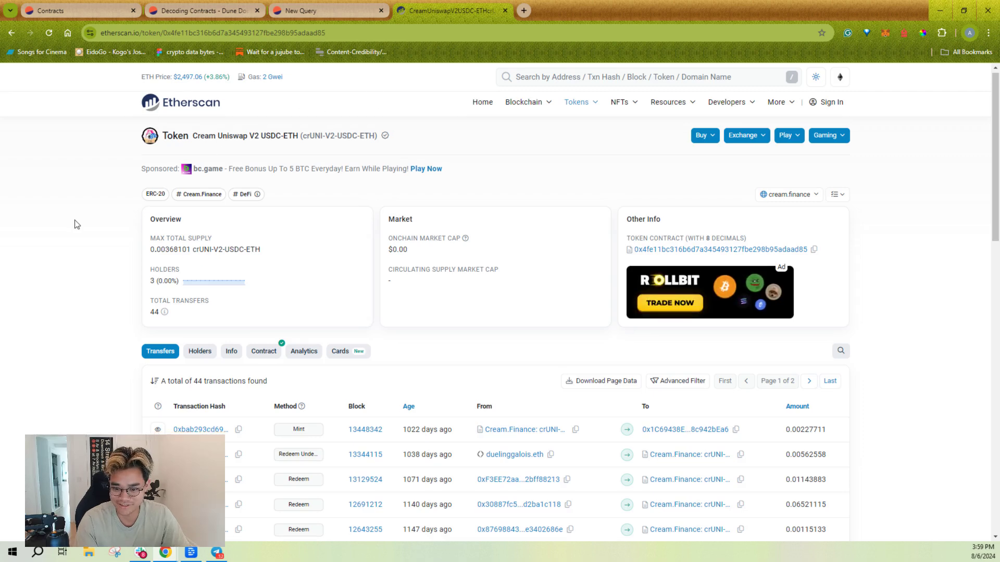
{"action": "scroll", "coordinate": [88, 240], "scroll_direction": "down", "scroll_amount": 4}
{"action": "left_click", "coordinate": [213, 250]}
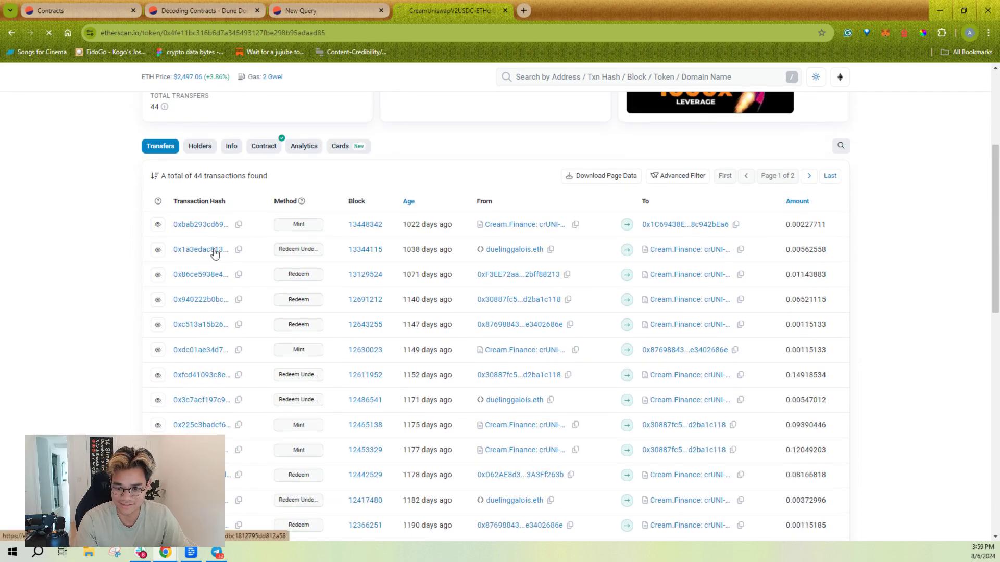
{"action": "scroll", "coordinate": [63, 264], "scroll_direction": "down", "scroll_amount": 7}
{"action": "left_click", "coordinate": [365, 205]}
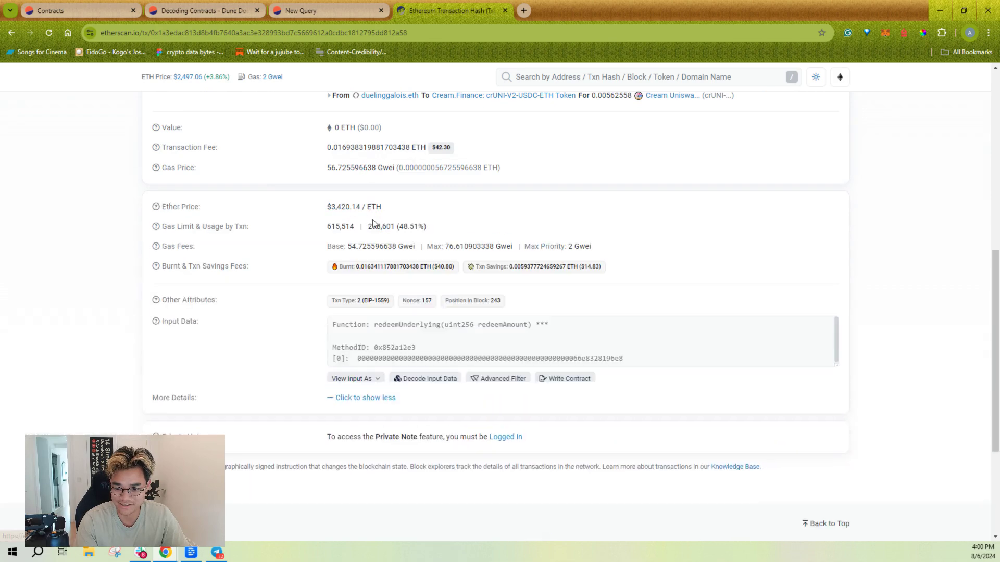
{"action": "left_click", "coordinate": [368, 379]}
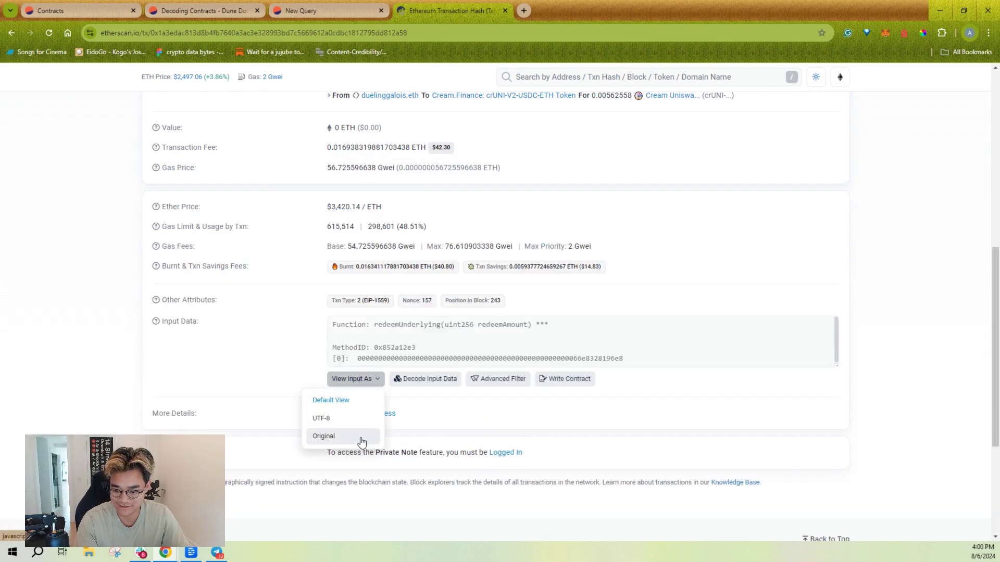
{"action": "left_click", "coordinate": [362, 442]}
{"action": "double_click", "coordinate": [451, 349]}
{"action": "left_click", "coordinate": [281, 337]}
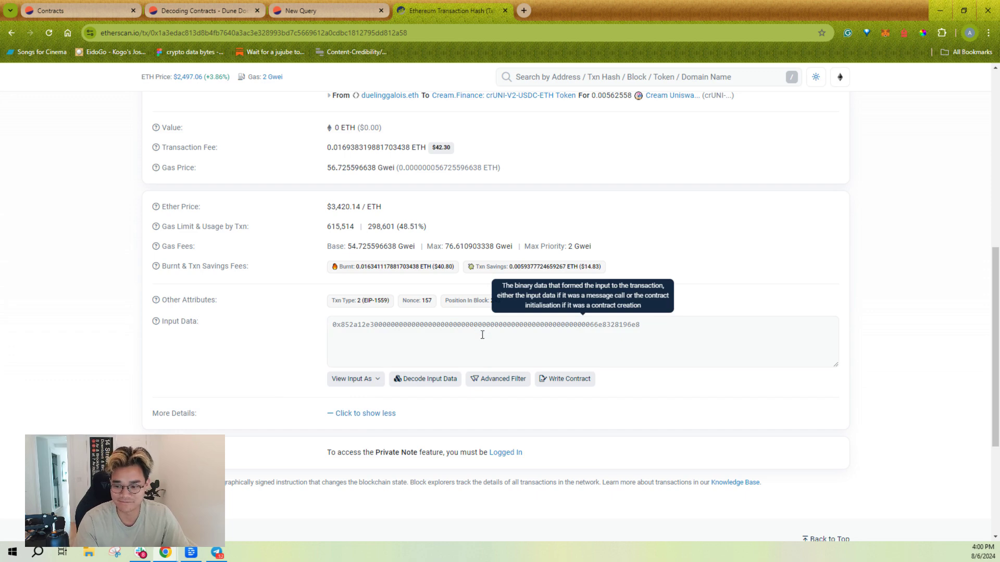
Inspect the transaction's event logs in Hex, then return to the Dune submission form
{"action": "scroll", "coordinate": [482, 335], "scroll_direction": "up", "scroll_amount": 10}
{"action": "left_click", "coordinate": [252, 192]}
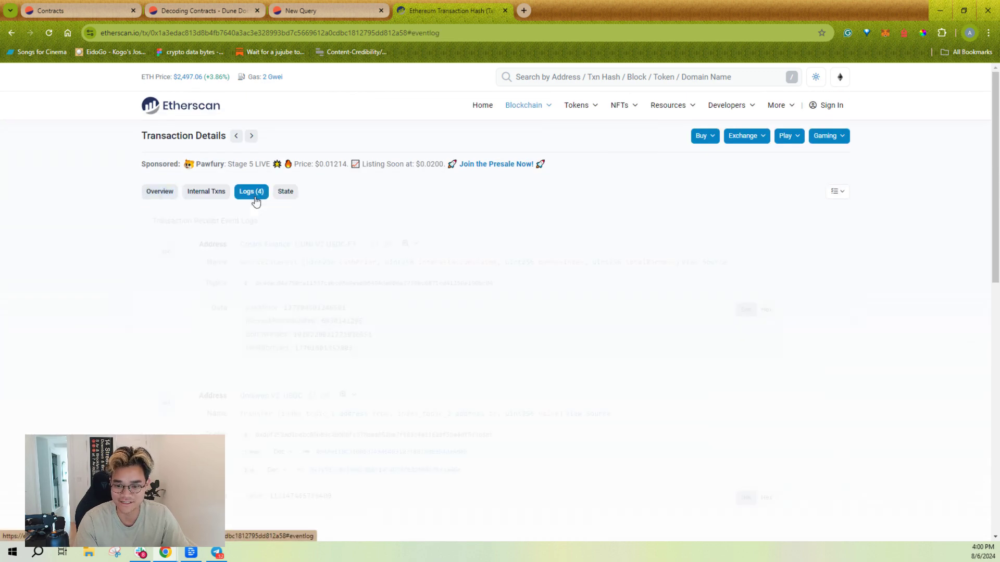
{"action": "double_click", "coordinate": [329, 282]}
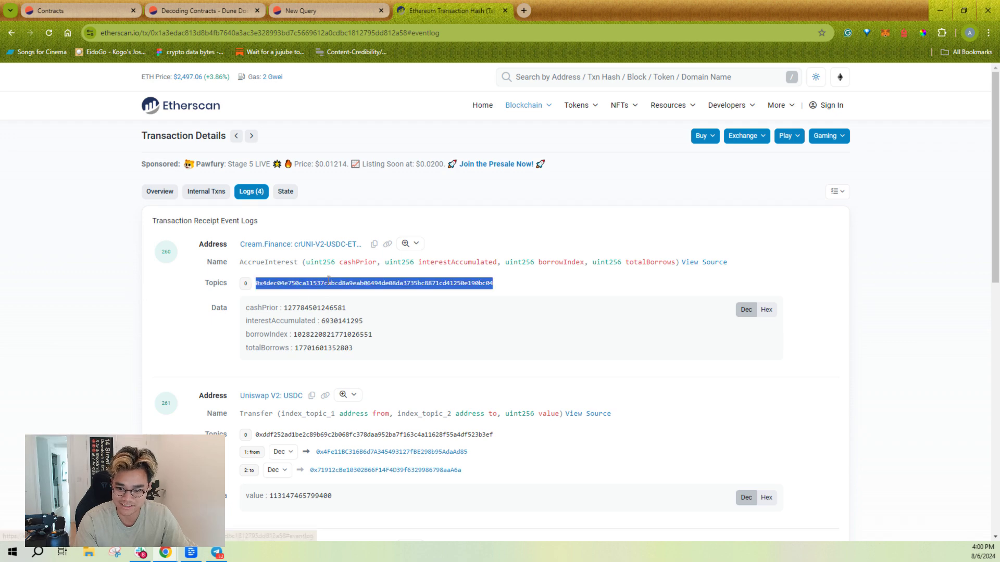
{"action": "left_click", "coordinate": [766, 309]}
{"action": "left_click", "coordinate": [330, 319]}
{"action": "double_click", "coordinate": [330, 319]}
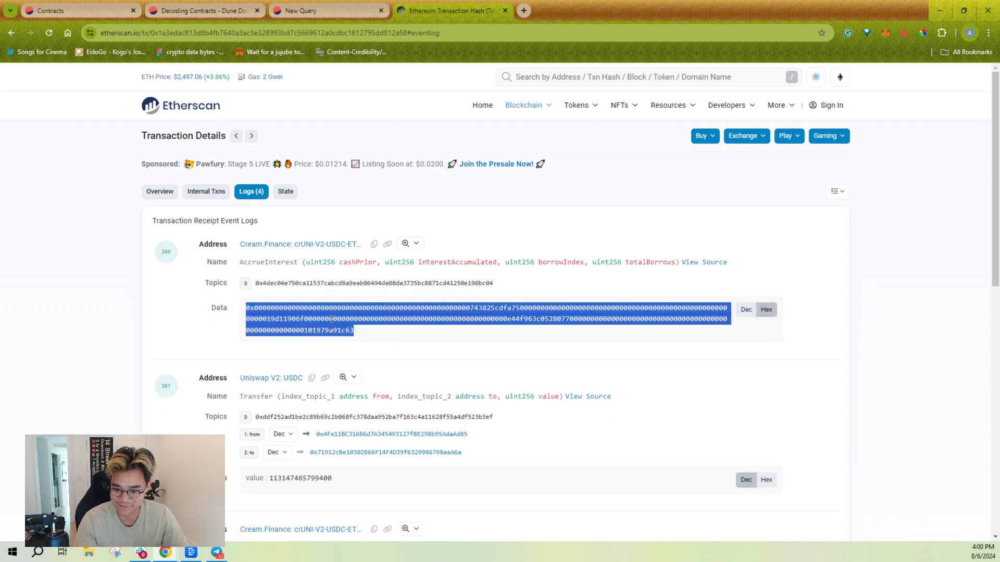
{"action": "left_click", "coordinate": [440, 342]}
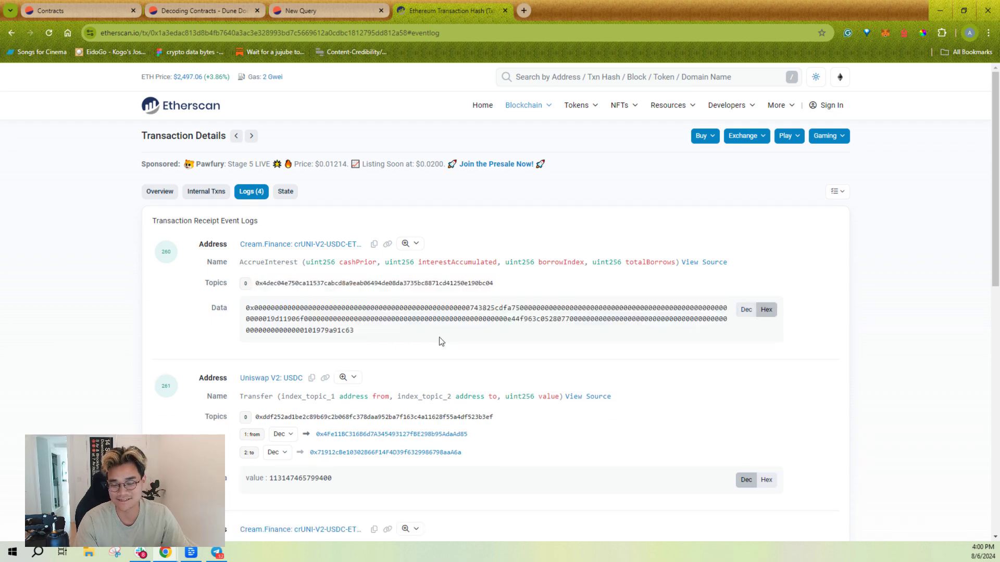
{"action": "left_click", "coordinate": [158, 194]}
{"action": "scroll", "coordinate": [453, 400], "scroll_direction": "down", "scroll_amount": 1}
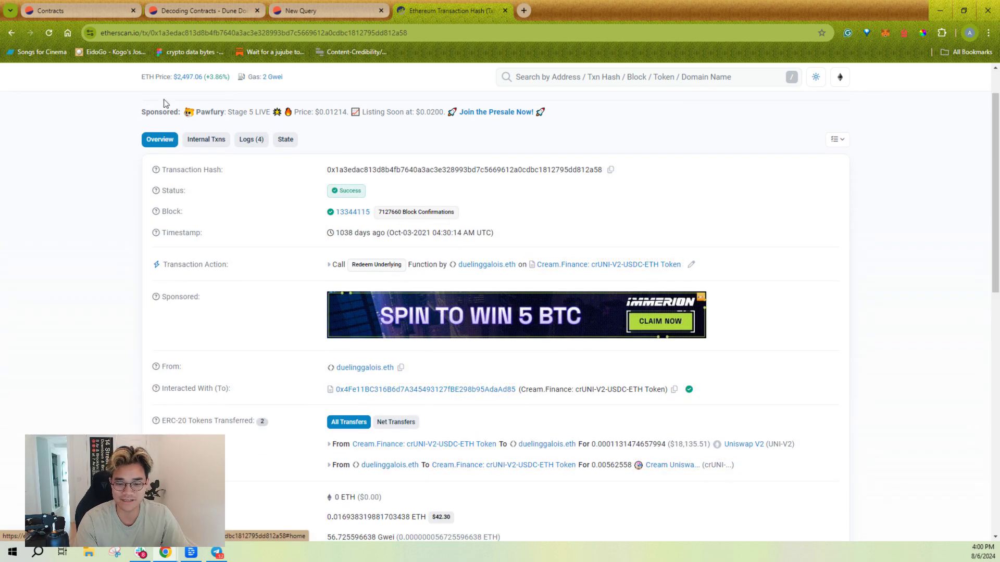
{"action": "left_click", "coordinate": [93, 11]}
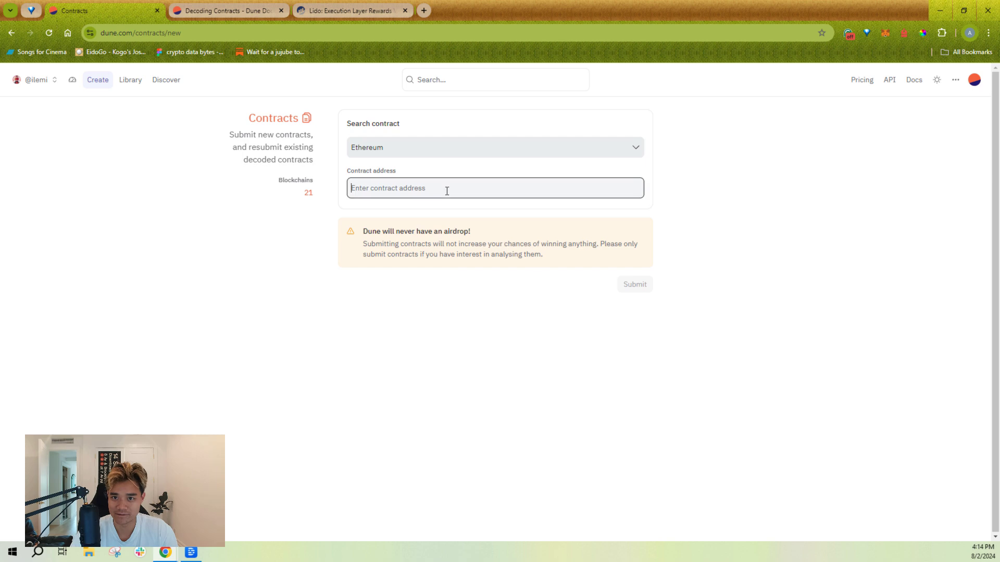
Paste the Lido vault address and open the decoded LidoExecutionLayerRewardsVault tables in a new query
{"action": "type", "text": "0x388c818ca8b9251b393131c08a736a67ccb19297"}
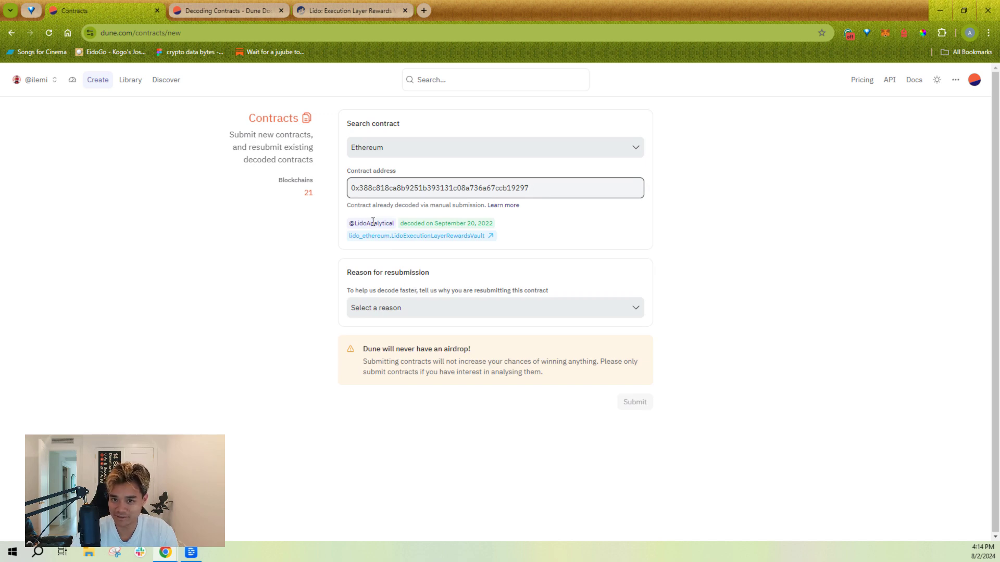
{"action": "double_click", "coordinate": [373, 221]}
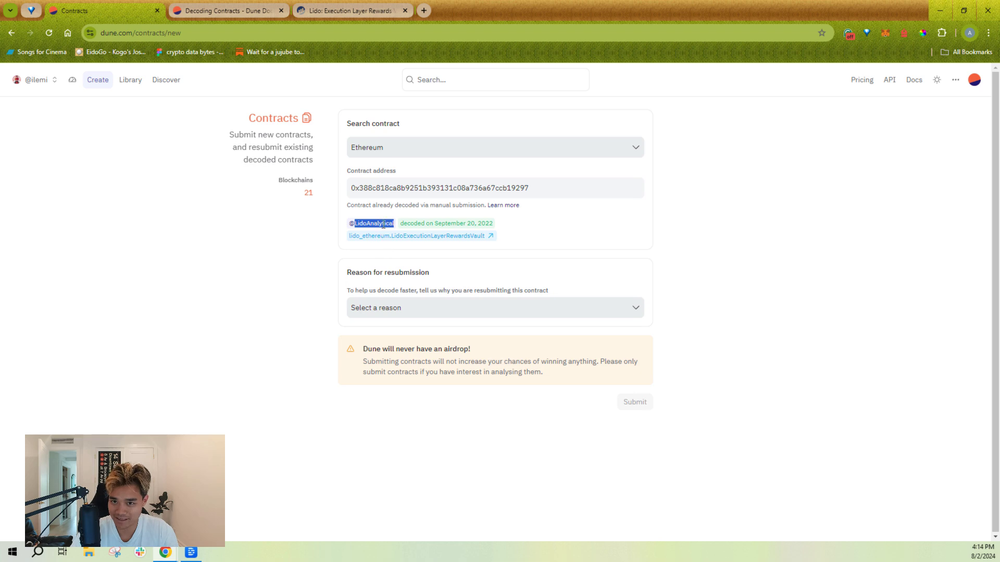
{"action": "triple_click", "coordinate": [491, 224]}
{"action": "left_click", "coordinate": [465, 249]}
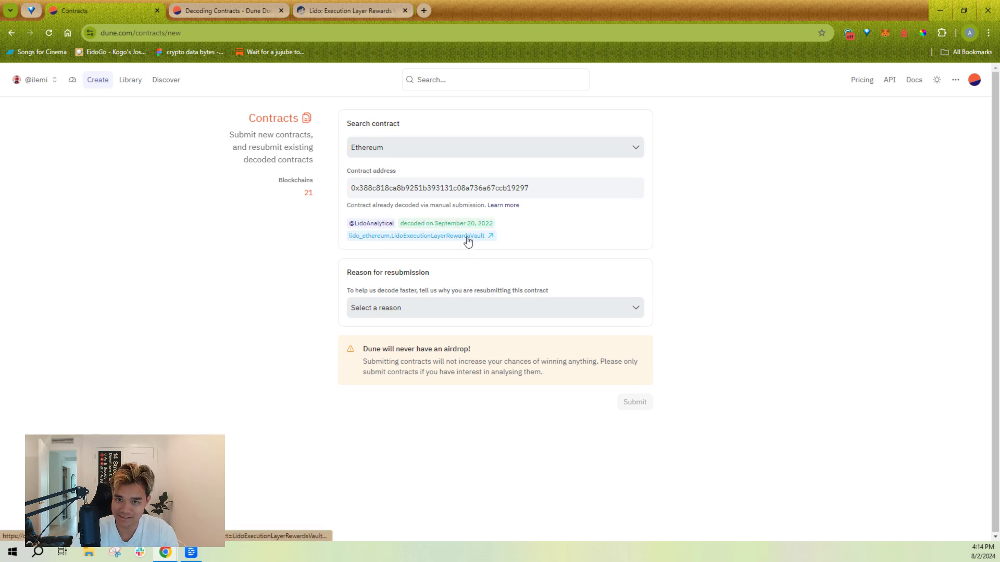
{"action": "left_click", "coordinate": [466, 236]}
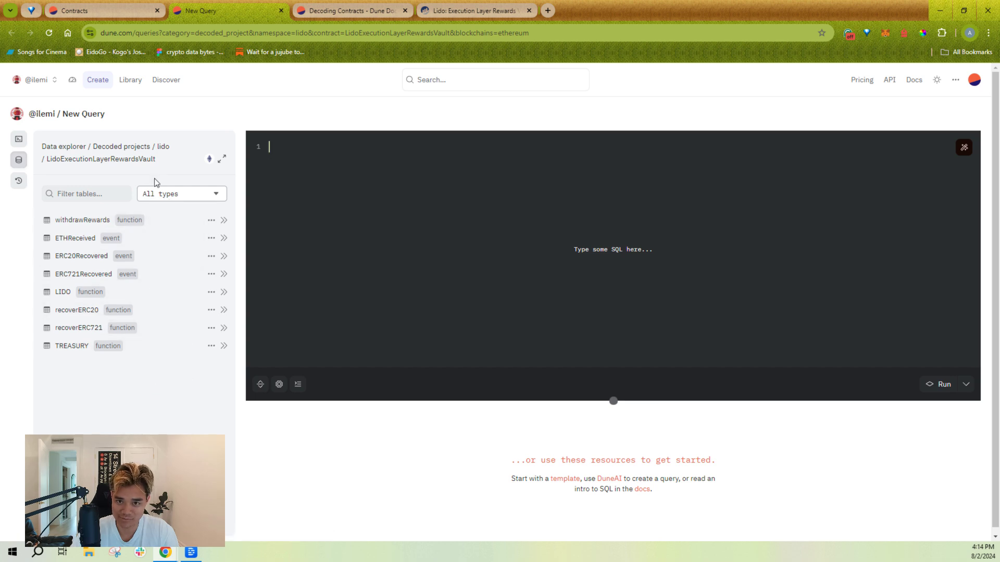
Choose 'Rename a contract' as the reason and review project lido and contract LidoExecutionLayerRewardsVault
{"action": "left_click", "coordinate": [111, 5]}
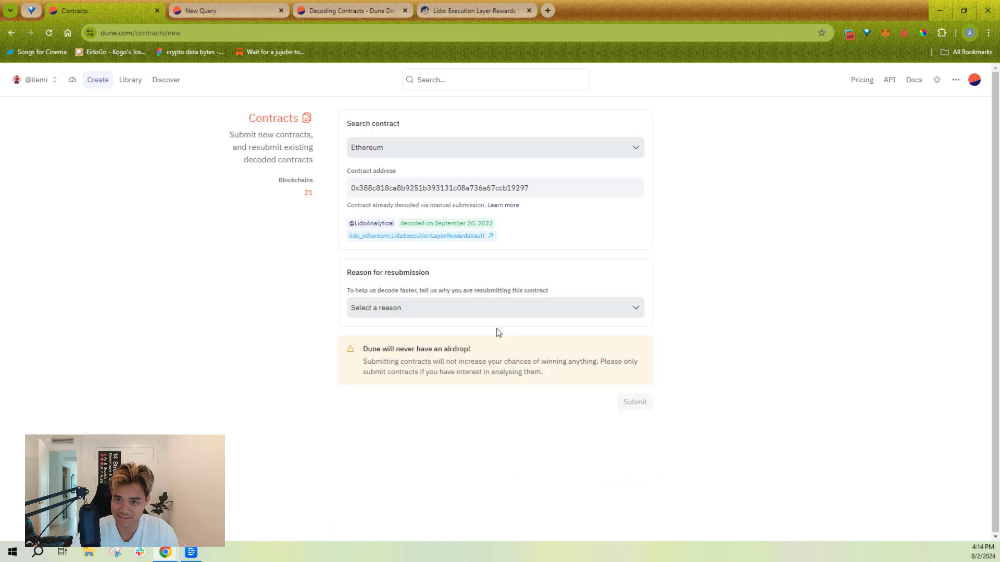
{"action": "left_click", "coordinate": [496, 313]}
{"action": "left_click", "coordinate": [453, 339]}
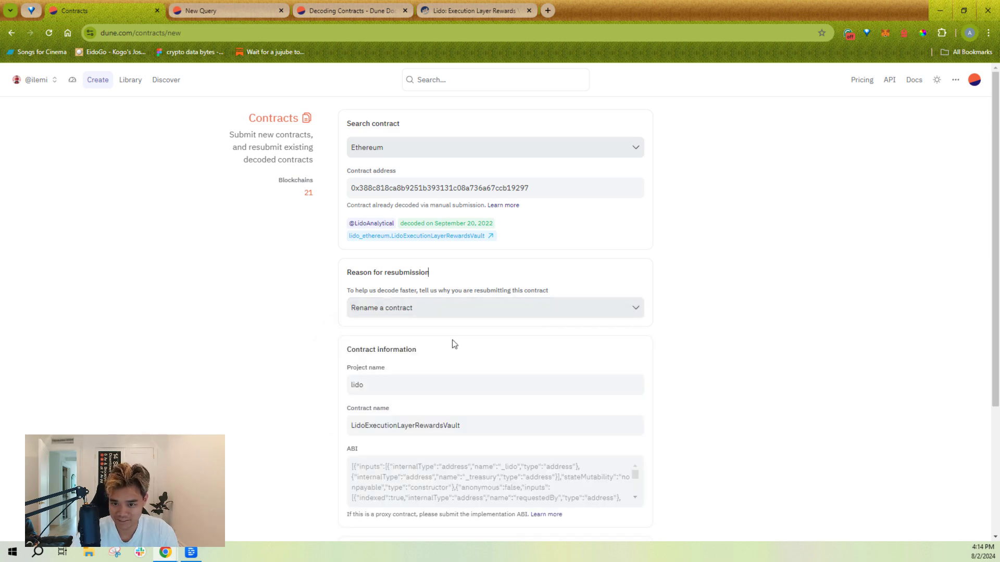
{"action": "scroll", "coordinate": [244, 332], "scroll_direction": "down", "scroll_amount": 3}
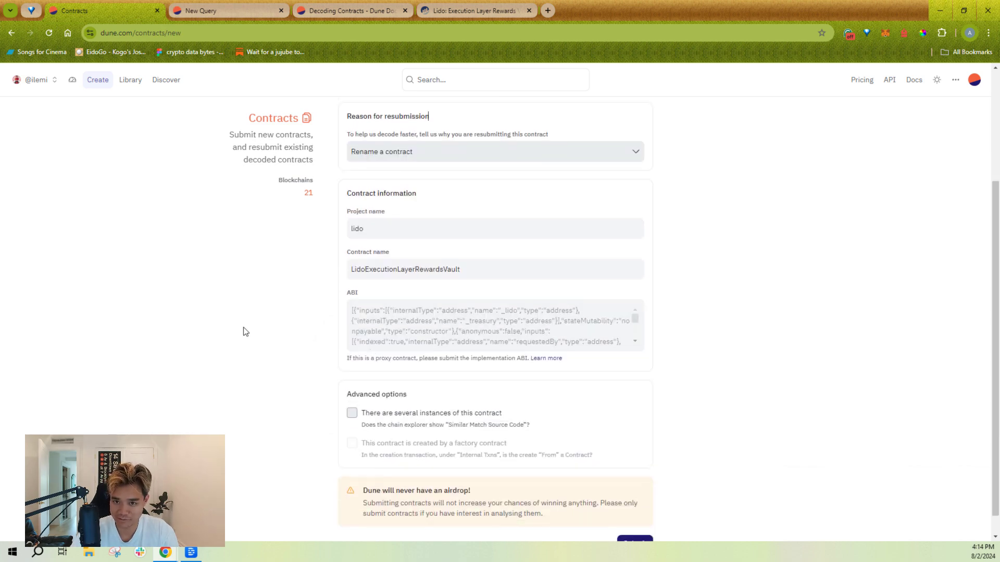
{"action": "left_click", "coordinate": [394, 229]}
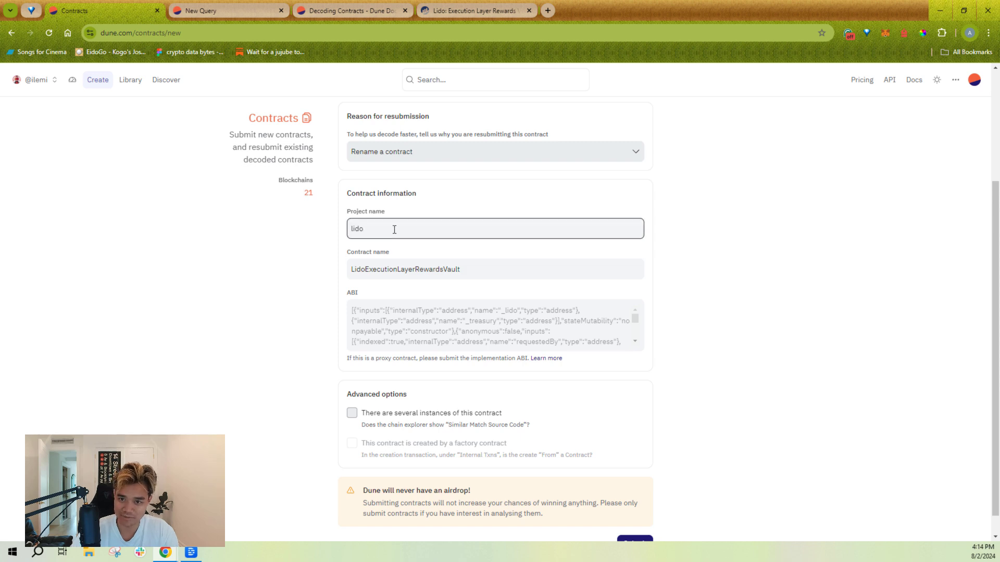
{"action": "double_click", "coordinate": [403, 270]}
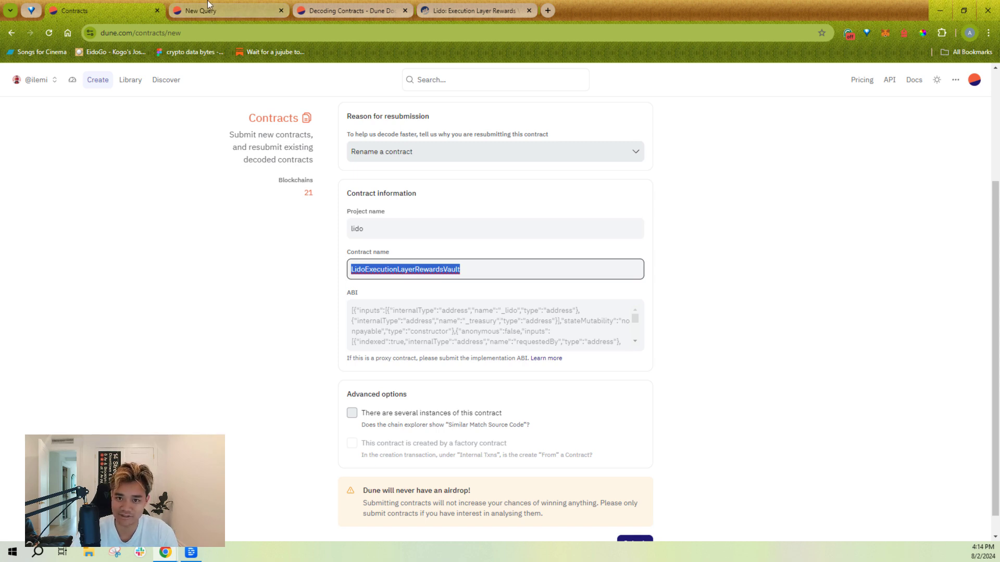
{"action": "left_click", "coordinate": [448, 310]}
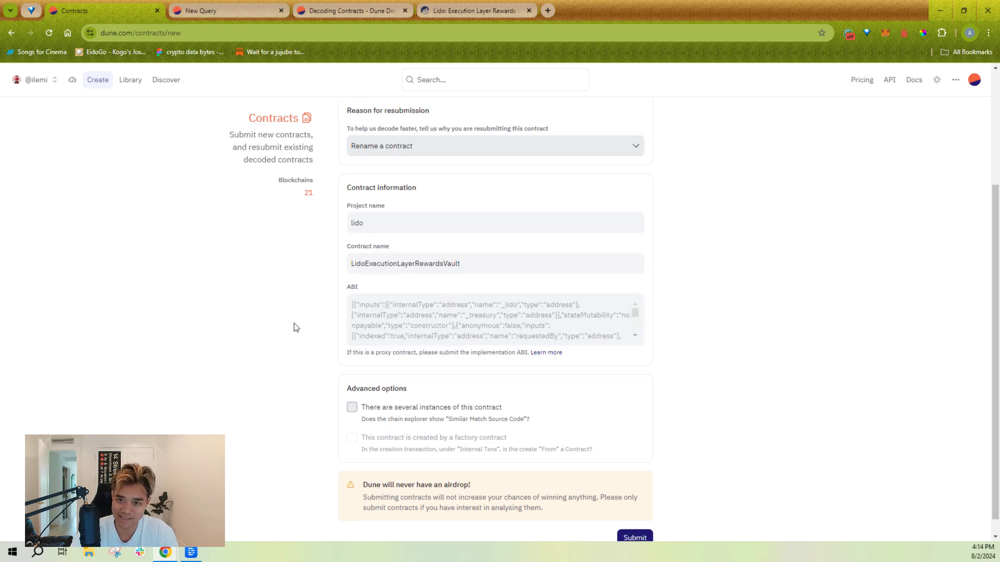
Tick and then untick the several-instances and factory-contract options
{"action": "scroll", "coordinate": [293, 326], "scroll_direction": "down", "scroll_amount": 1}
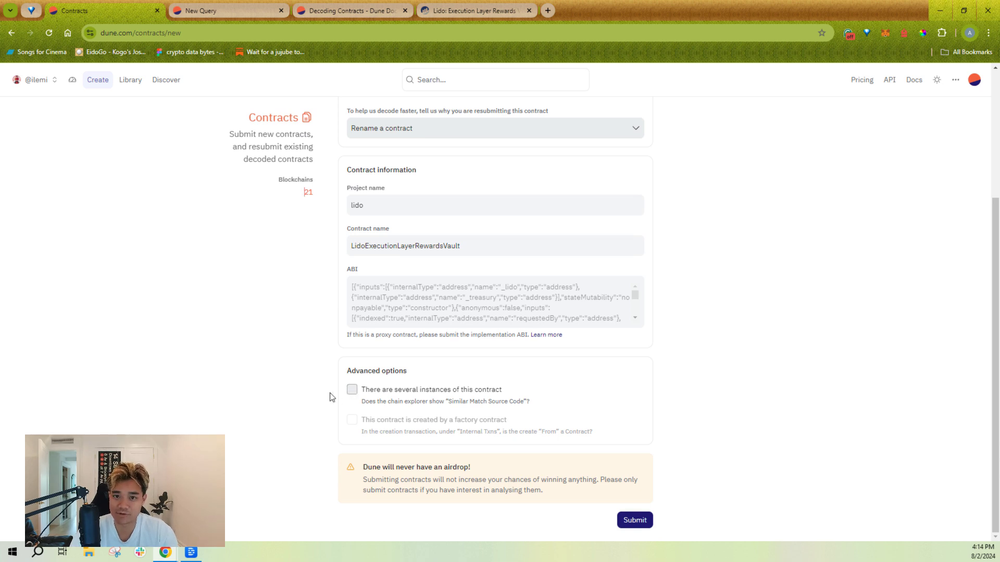
{"action": "left_click", "coordinate": [352, 389]}
{"action": "left_click", "coordinate": [352, 420]}
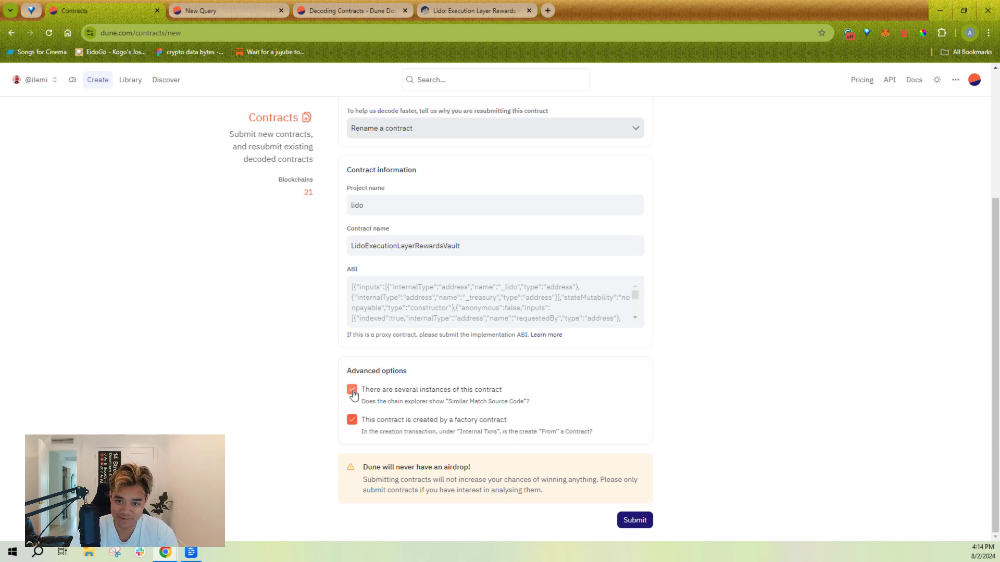
{"action": "left_click", "coordinate": [352, 420]}
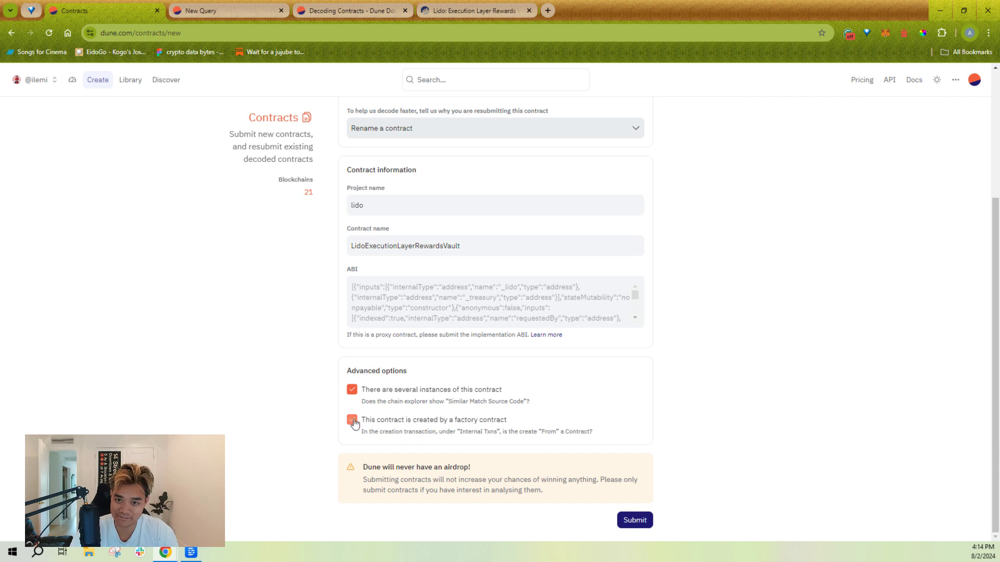
{"action": "left_click", "coordinate": [352, 389]}
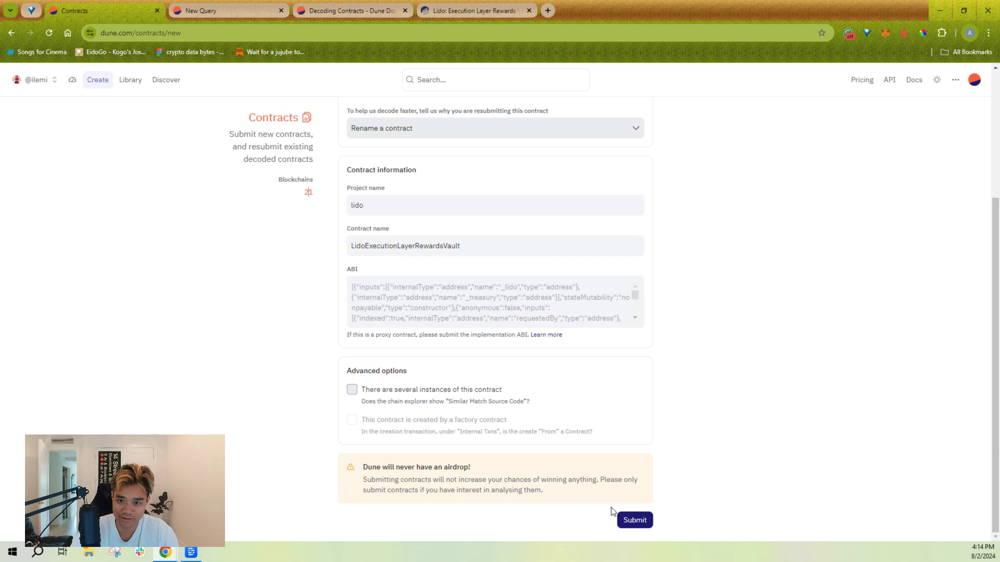
Open the submitted Contracts list in account settings and select the rejected Zora1155 address
{"action": "left_click", "coordinate": [101, 90]}
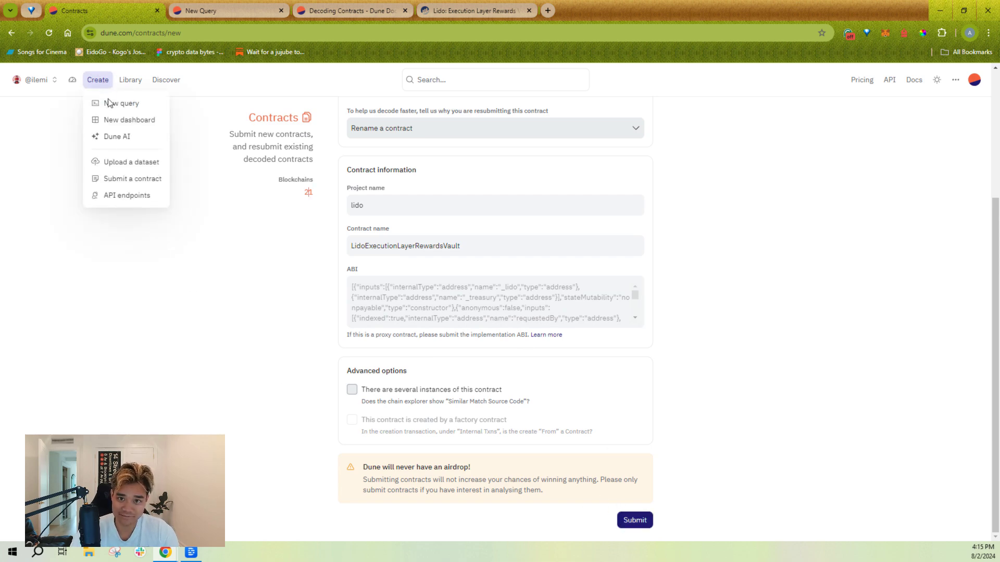
{"action": "left_click", "coordinate": [46, 80]}
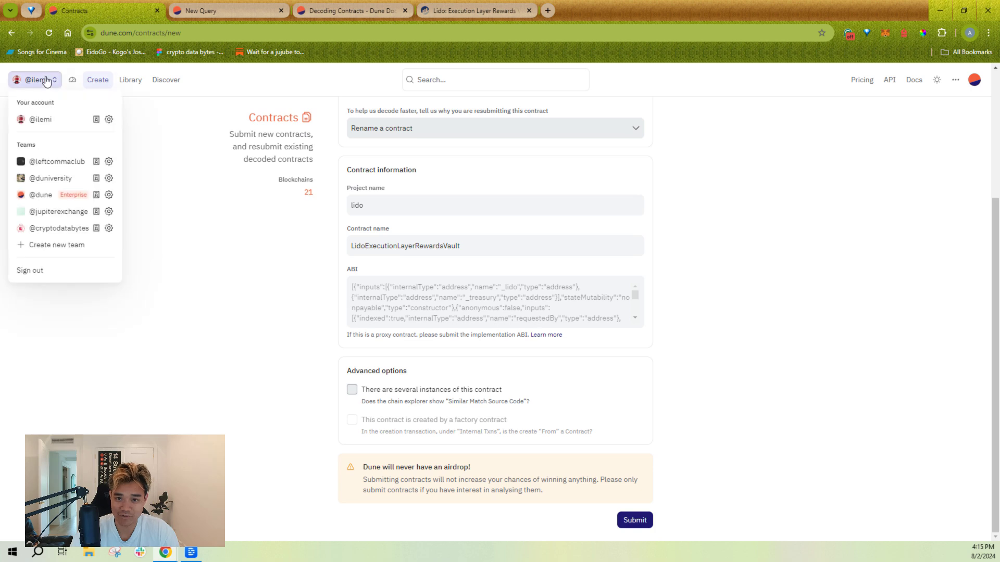
{"action": "left_click", "coordinate": [108, 120]}
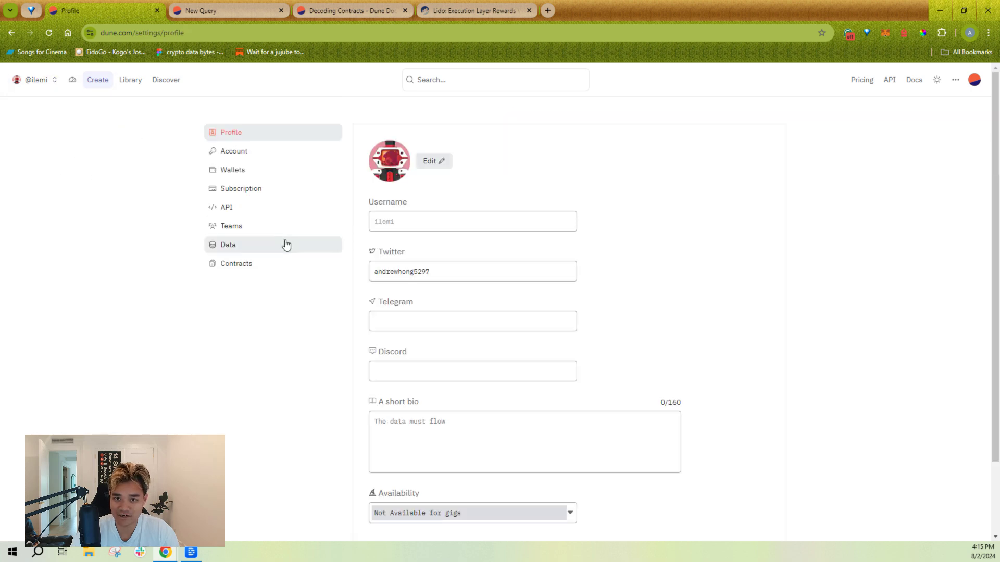
{"action": "left_click", "coordinate": [36, 80]}
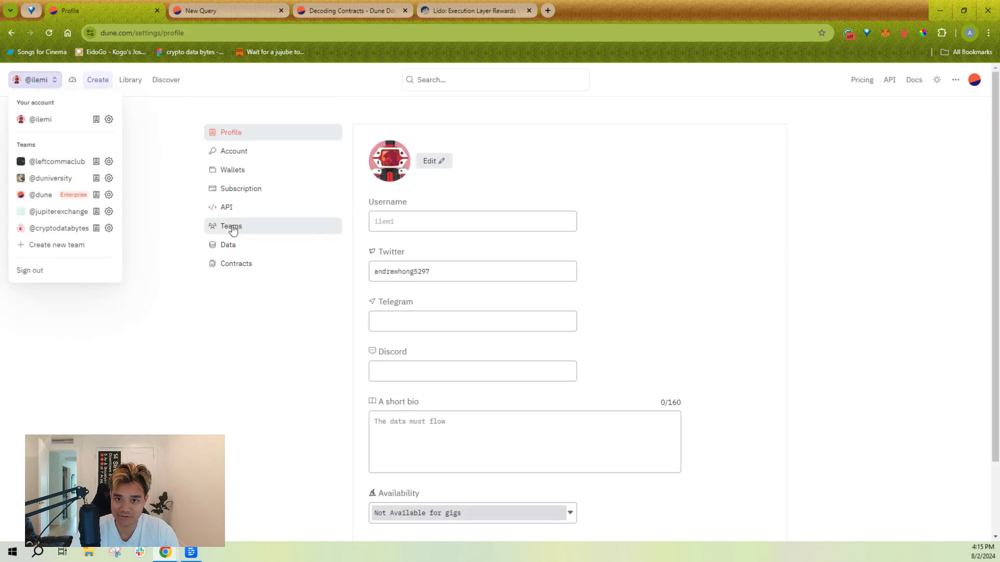
{"action": "left_click", "coordinate": [240, 264]}
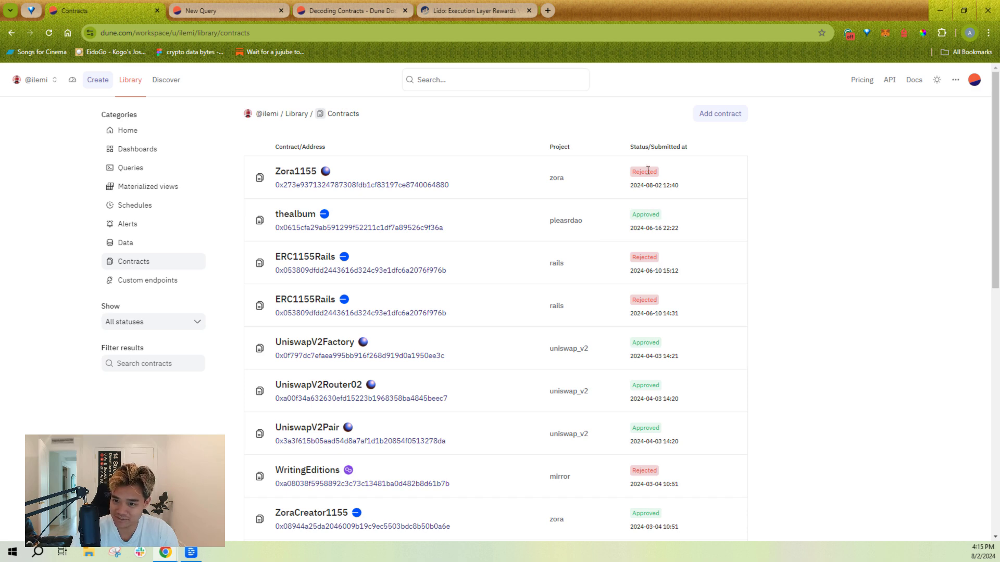
{"action": "mouse_move", "coordinate": [647, 171]}
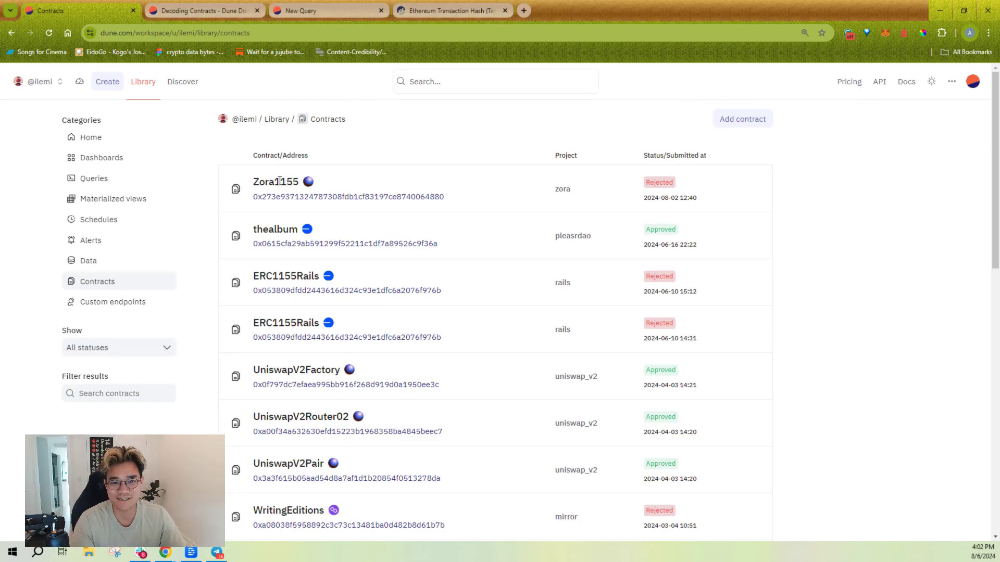
{"action": "double_click", "coordinate": [396, 197]}
{"action": "key", "text": "ctrl+c"}
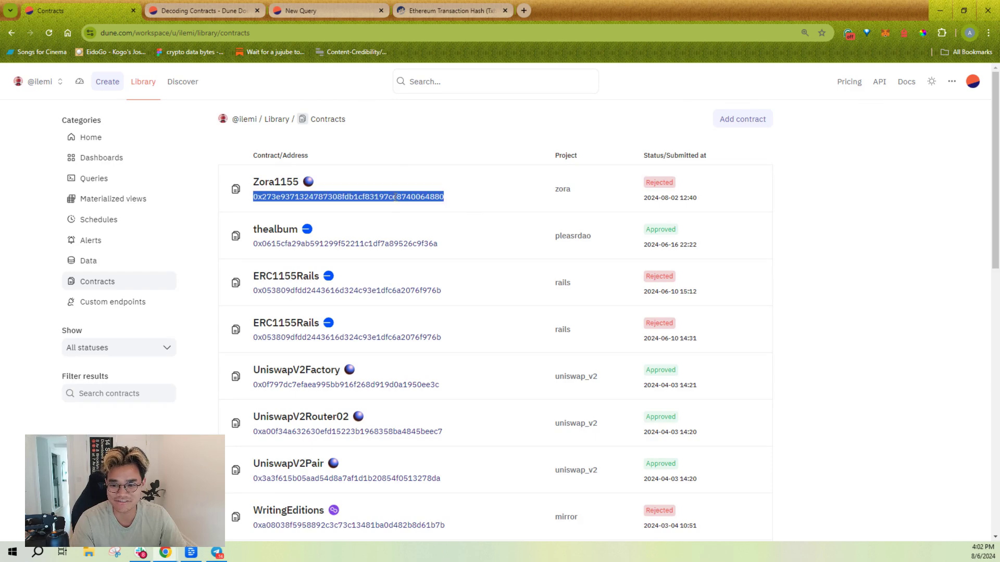
Go to Zora Explorer at explorer.zora.energy and search the copied Zora1155 address
{"action": "left_click", "coordinate": [467, 12]}
{"action": "left_click", "coordinate": [461, 33]}
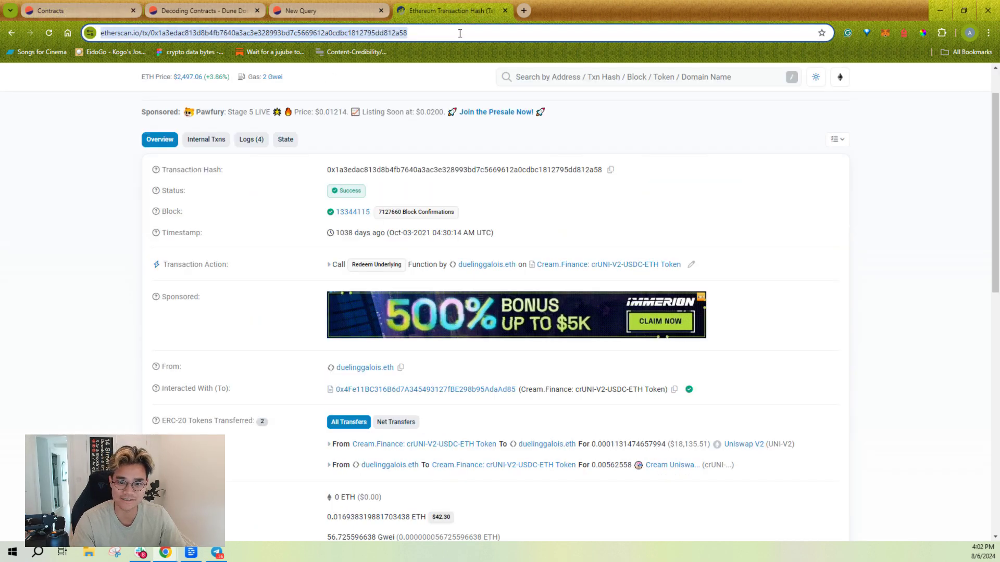
{"action": "type", "text": "zora"}
{"action": "key", "text": "Return"}
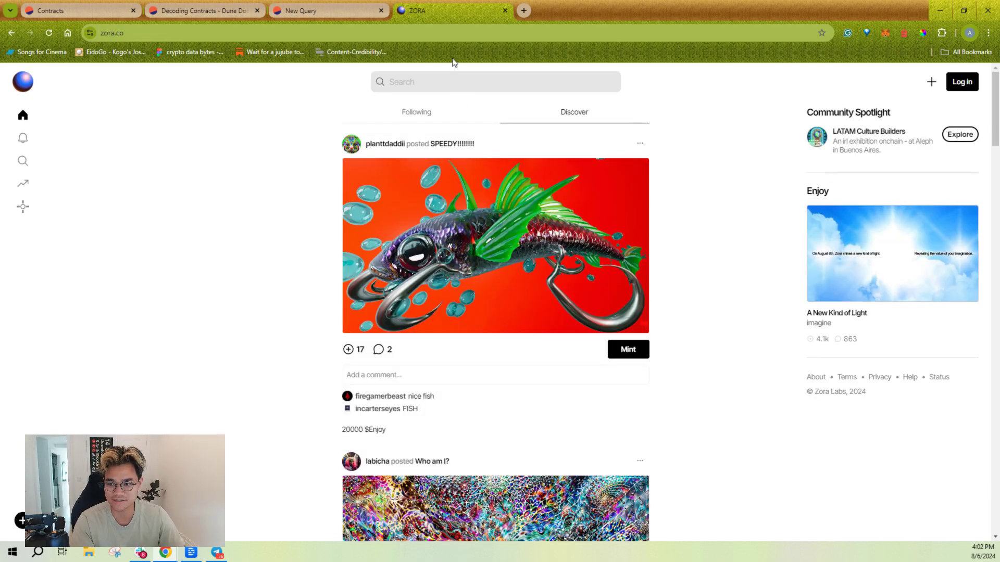
{"action": "left_click", "coordinate": [461, 34]}
{"action": "type", "text": "zora ene"}
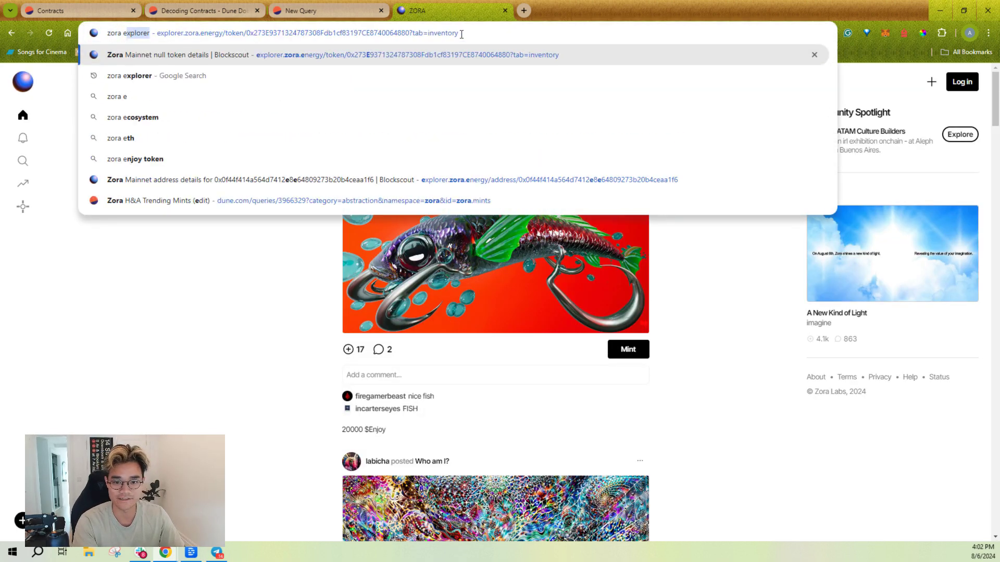
{"action": "key", "text": "Down"}
{"action": "key", "text": "Down"}
{"action": "key", "text": "Down"}
{"action": "key", "text": "Down"}
{"action": "key", "text": "Down"}
{"action": "key", "text": "Return"}
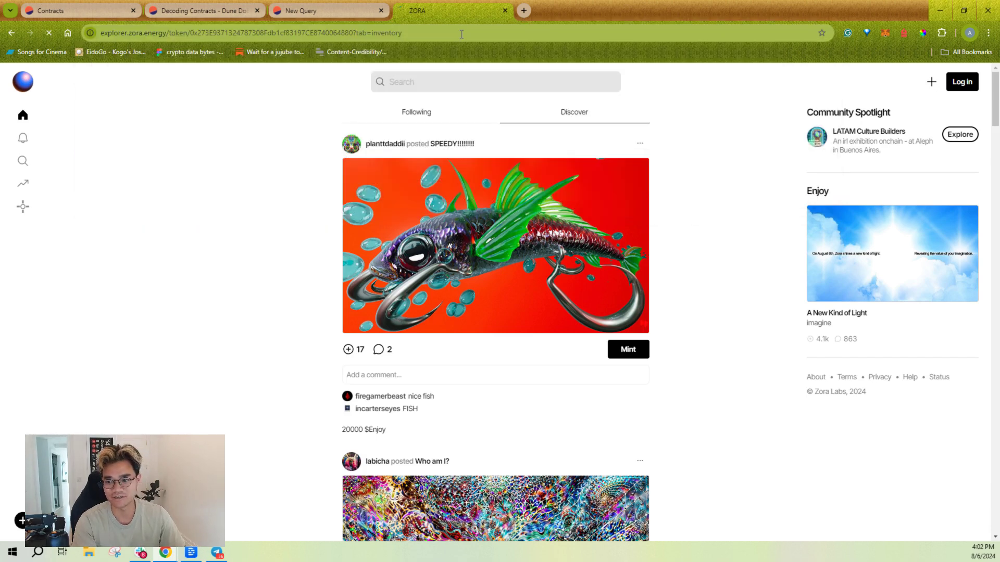
{"action": "left_click", "coordinate": [301, 98]}
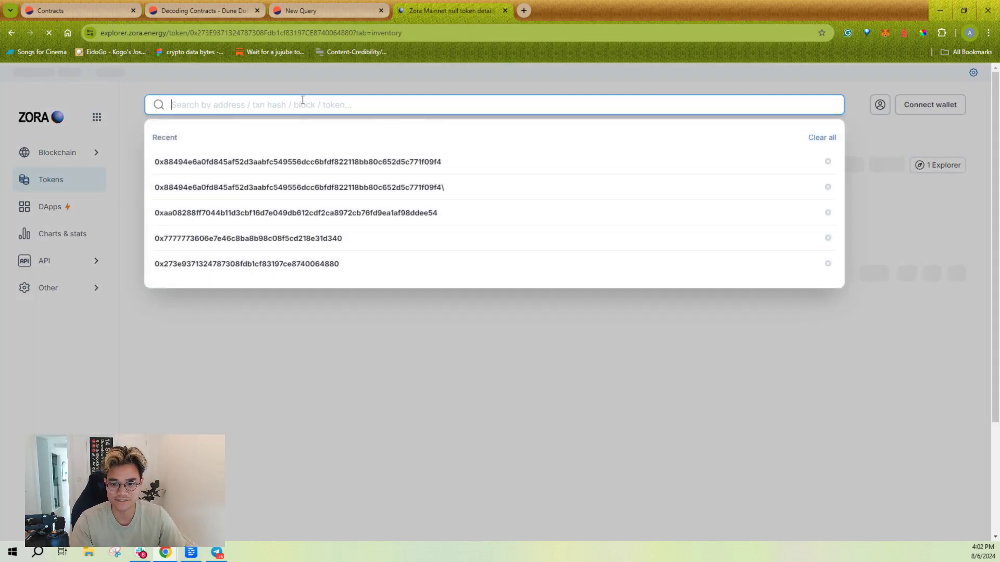
{"action": "key", "text": "ctrl+v"}
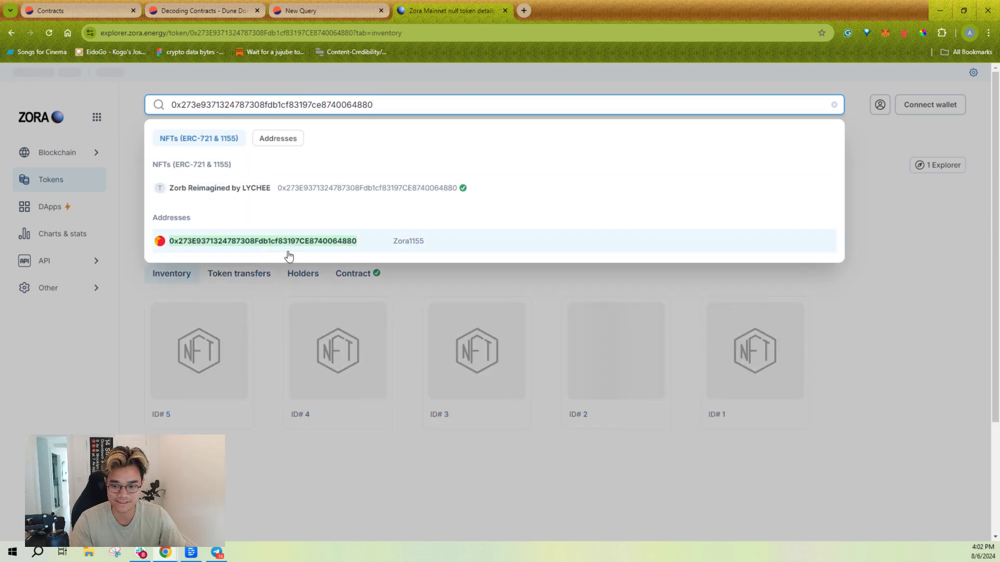
Open the Zora1155 address result and scroll through its verified source code
{"action": "left_click", "coordinate": [367, 243]}
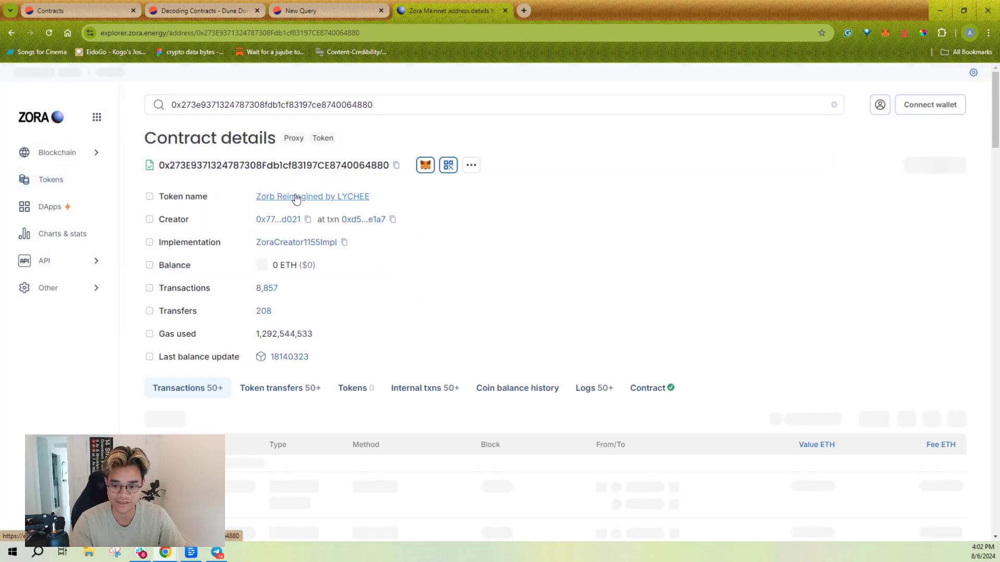
{"action": "left_click", "coordinate": [644, 388]}
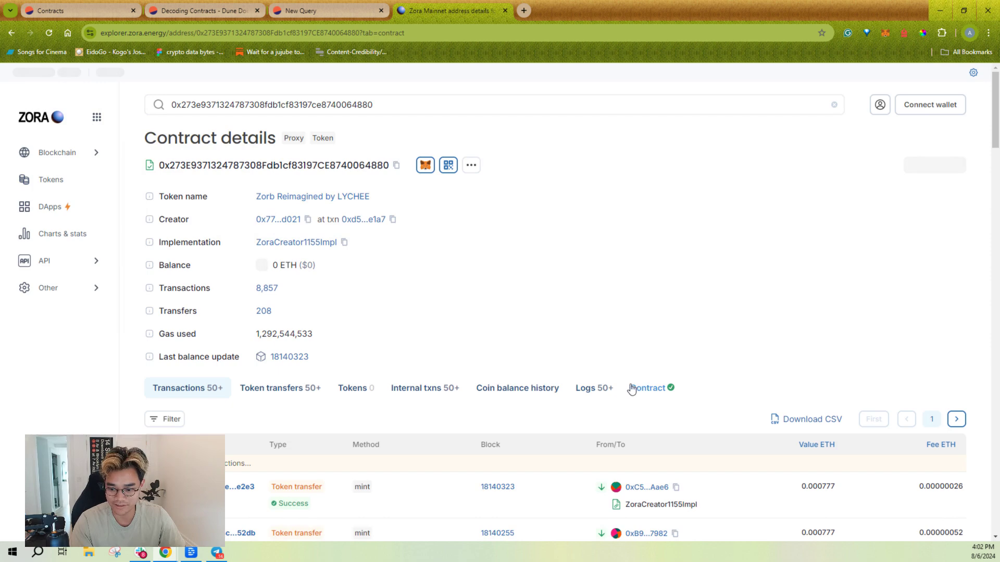
{"action": "scroll", "coordinate": [547, 323], "scroll_direction": "down", "scroll_amount": 2}
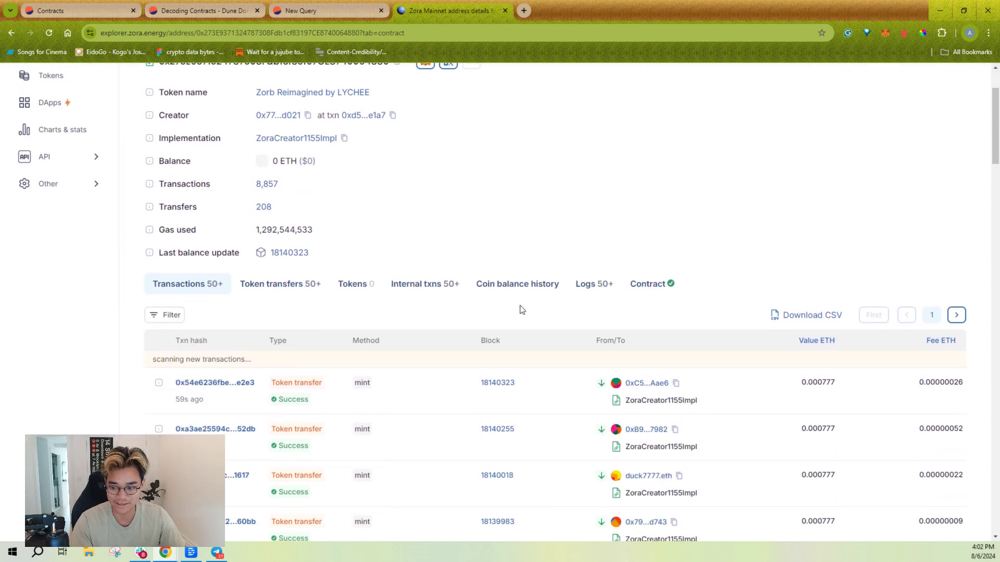
{"action": "left_click", "coordinate": [659, 285]}
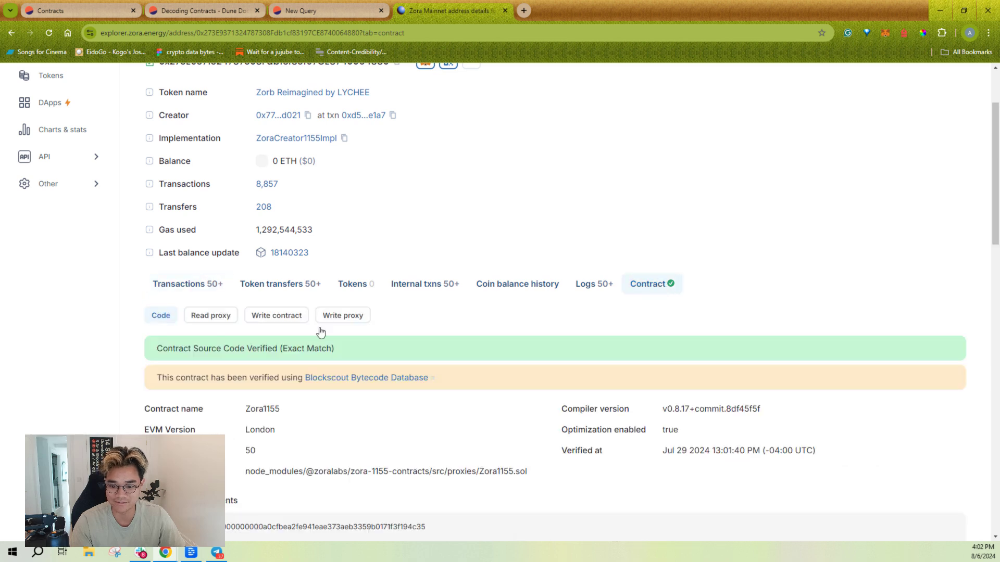
{"action": "scroll", "coordinate": [214, 338], "scroll_direction": "down", "scroll_amount": 1}
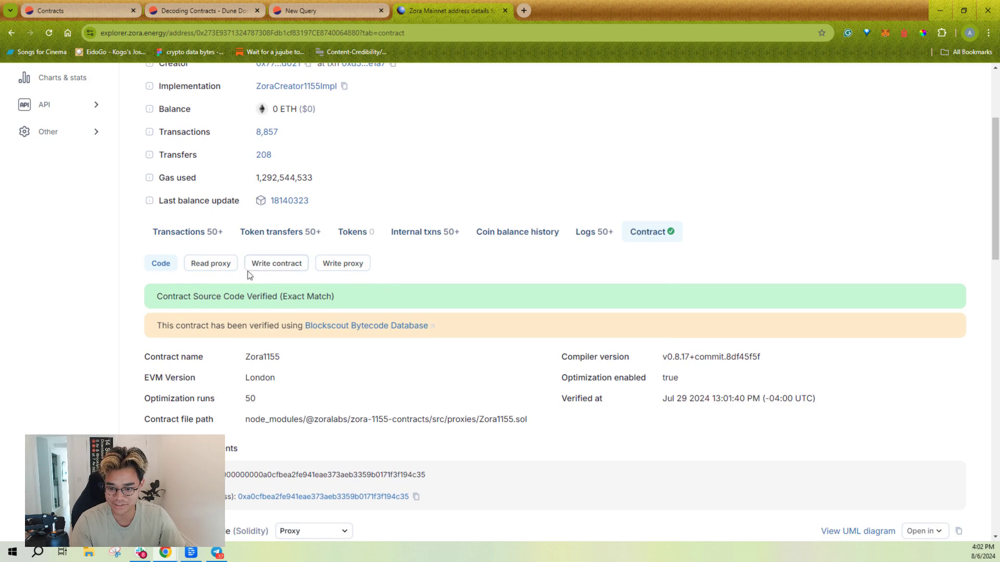
{"action": "scroll", "coordinate": [379, 284], "scroll_direction": "down", "scroll_amount": 4}
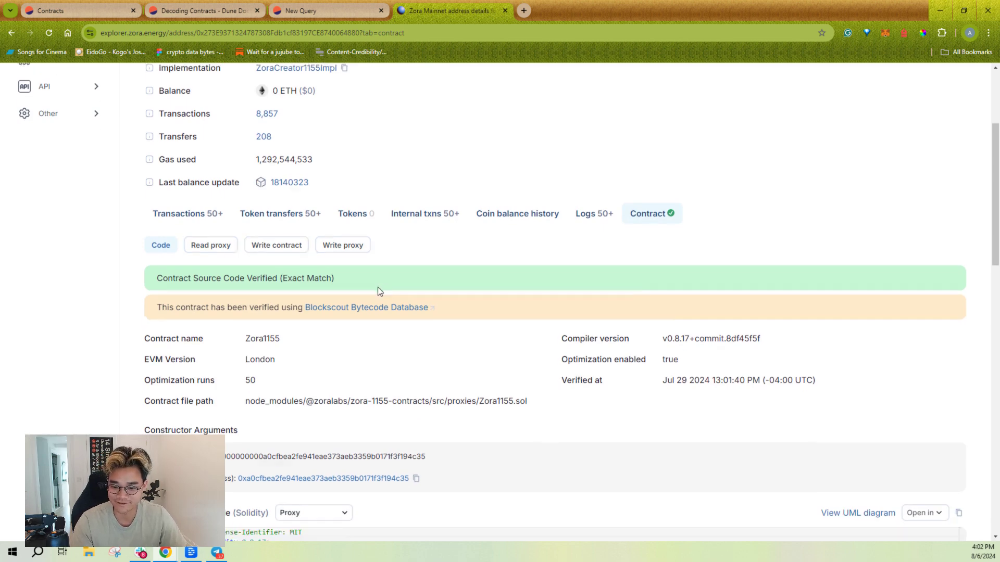
{"action": "scroll", "coordinate": [376, 293], "scroll_direction": "up", "scroll_amount": 3}
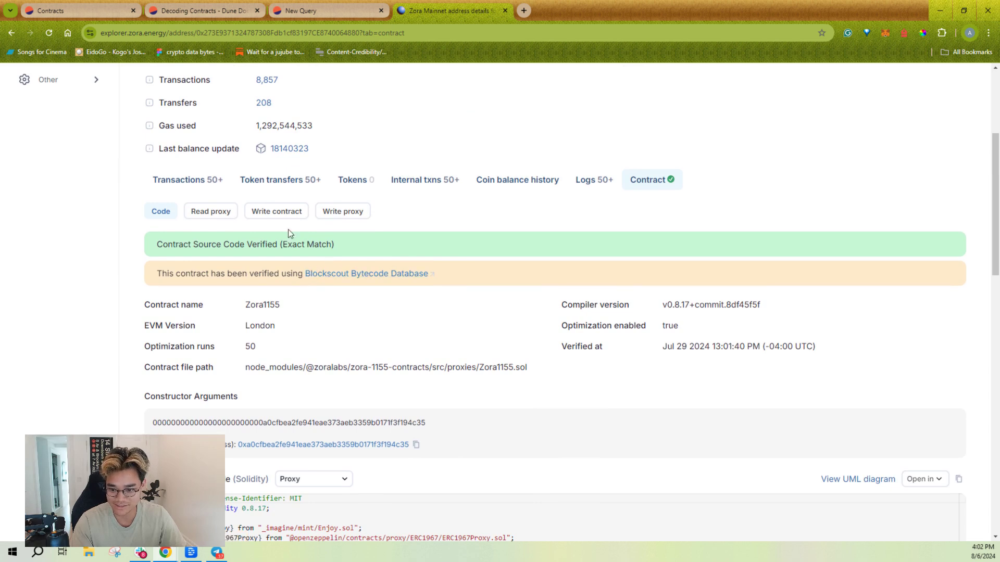
From Read proxy, open the ZoraCreator1155Impl implementation address in a new tab
{"action": "scroll", "coordinate": [276, 302], "scroll_direction": "down", "scroll_amount": 1}
{"action": "left_click", "coordinate": [215, 159]}
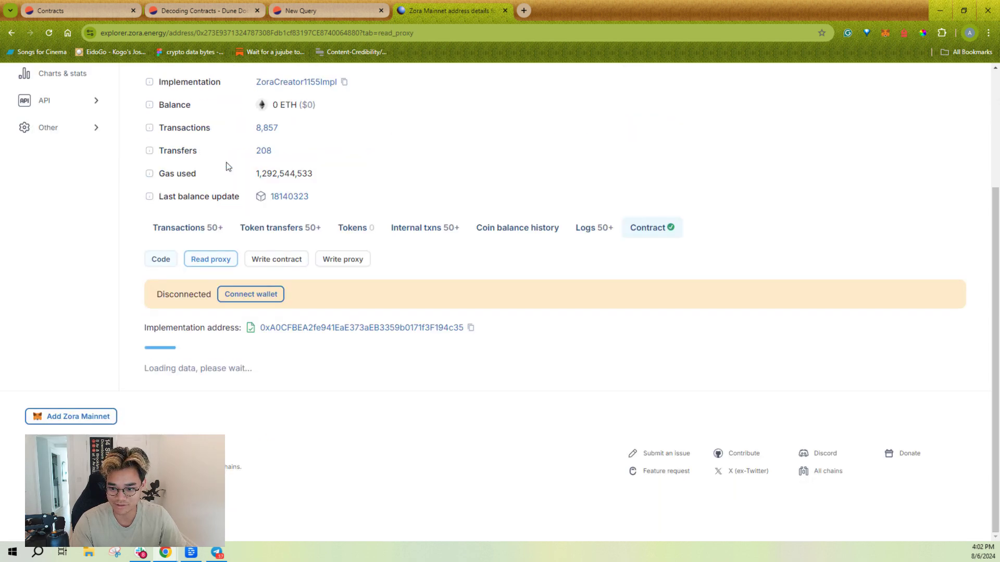
{"action": "right_click", "coordinate": [310, 332]}
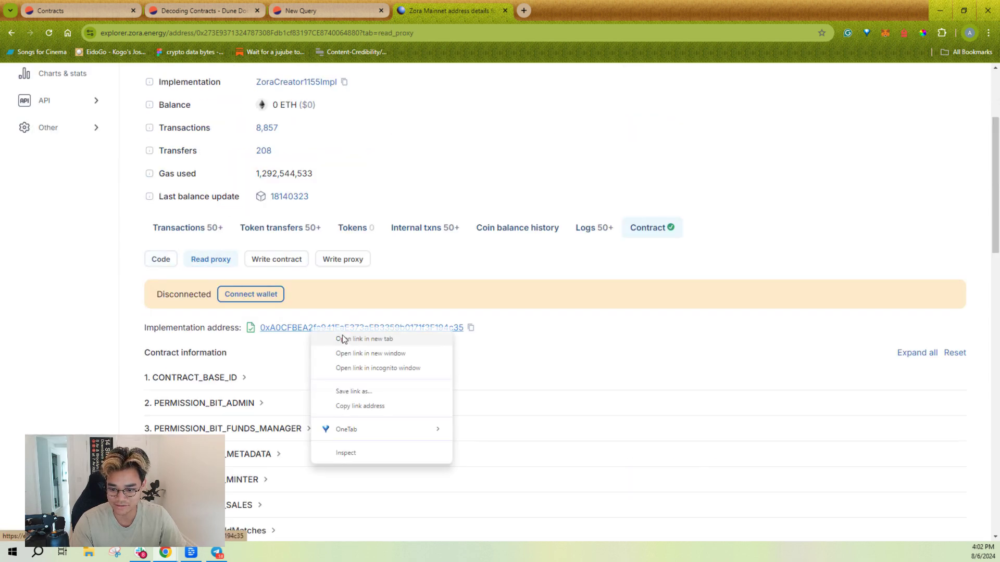
{"action": "left_click", "coordinate": [346, 339]}
{"action": "left_click", "coordinate": [548, 6]}
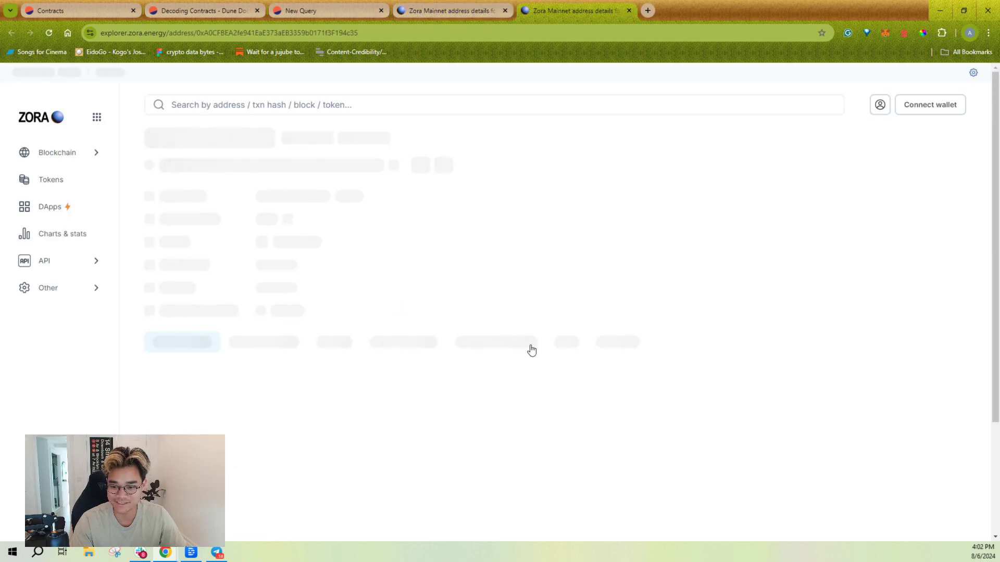
Review the implementation's verified code and ABI, then return to its transactions overview
{"action": "left_click", "coordinate": [629, 342]}
{"action": "scroll", "coordinate": [470, 326], "scroll_direction": "down", "scroll_amount": 1}
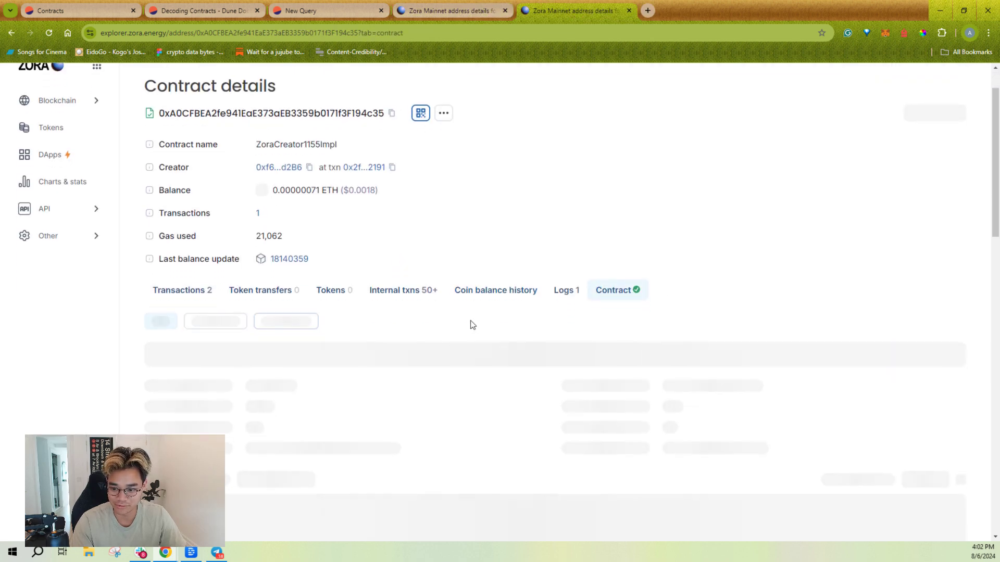
{"action": "scroll", "coordinate": [482, 323], "scroll_direction": "down", "scroll_amount": 5}
{"action": "scroll", "coordinate": [454, 349], "scroll_direction": "down", "scroll_amount": 5}
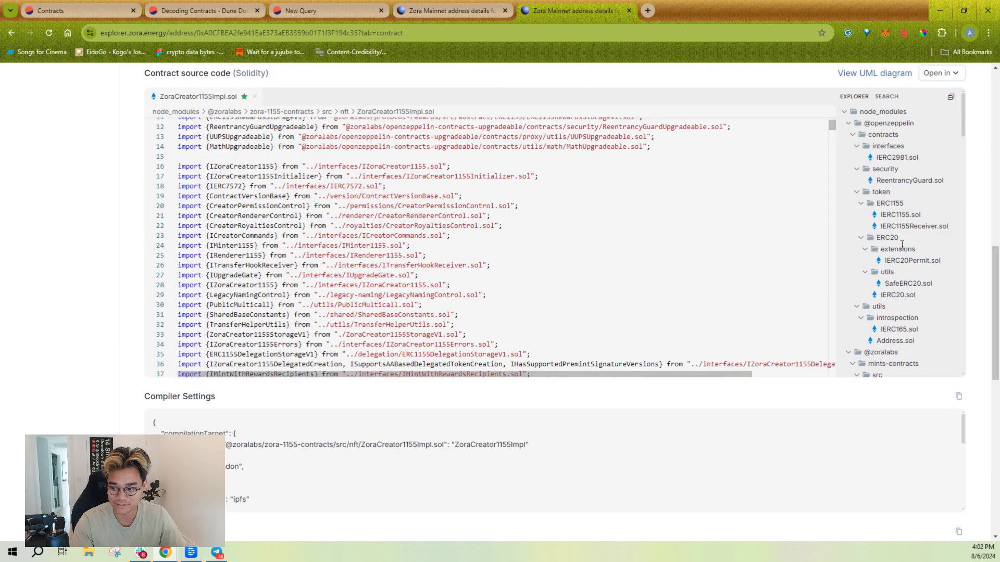
{"action": "scroll", "coordinate": [997, 321], "scroll_direction": "down", "scroll_amount": 8}
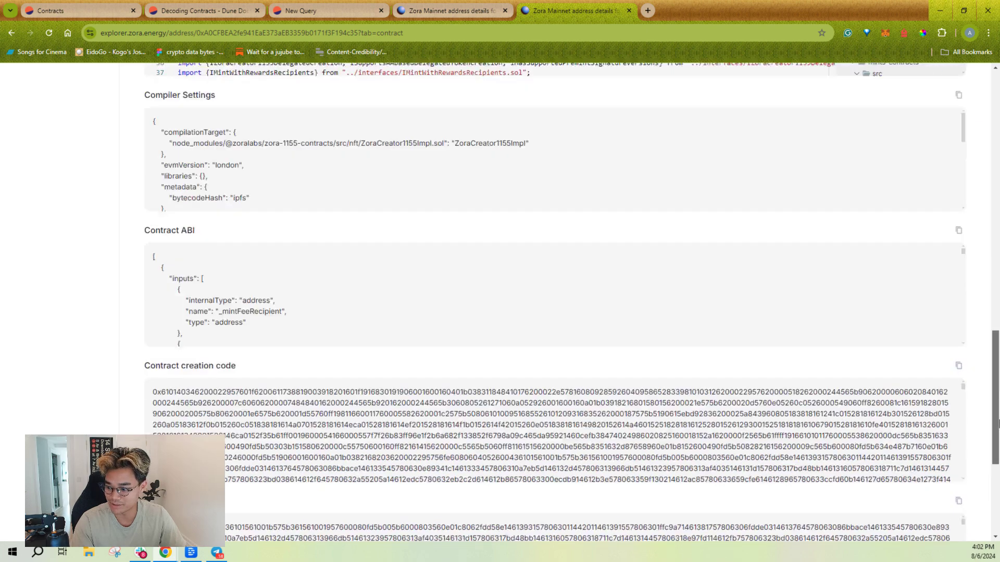
{"action": "scroll", "coordinate": [255, 227], "scroll_direction": "up", "scroll_amount": 3}
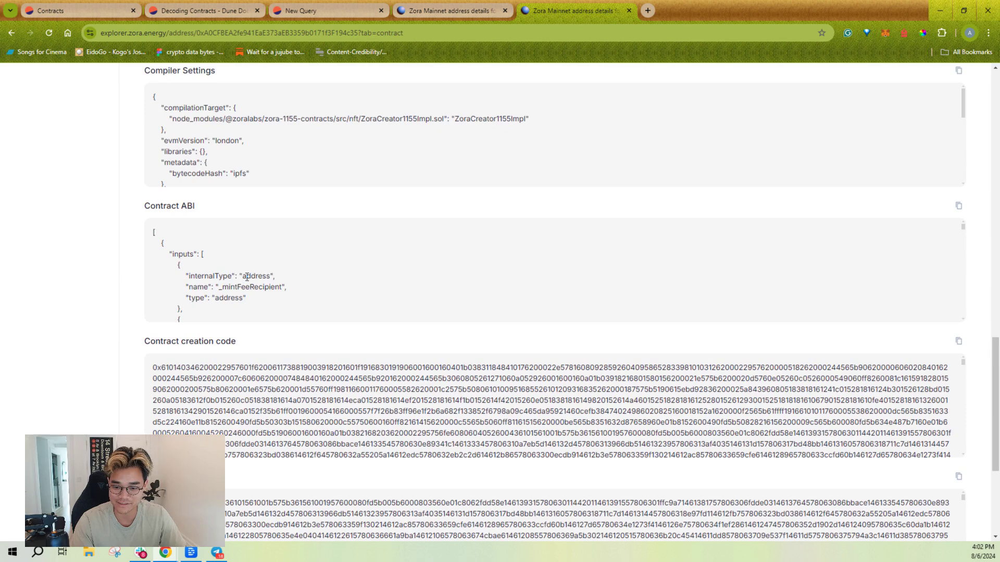
{"action": "triple_click", "coordinate": [247, 277]}
{"action": "left_click", "coordinate": [251, 269]}
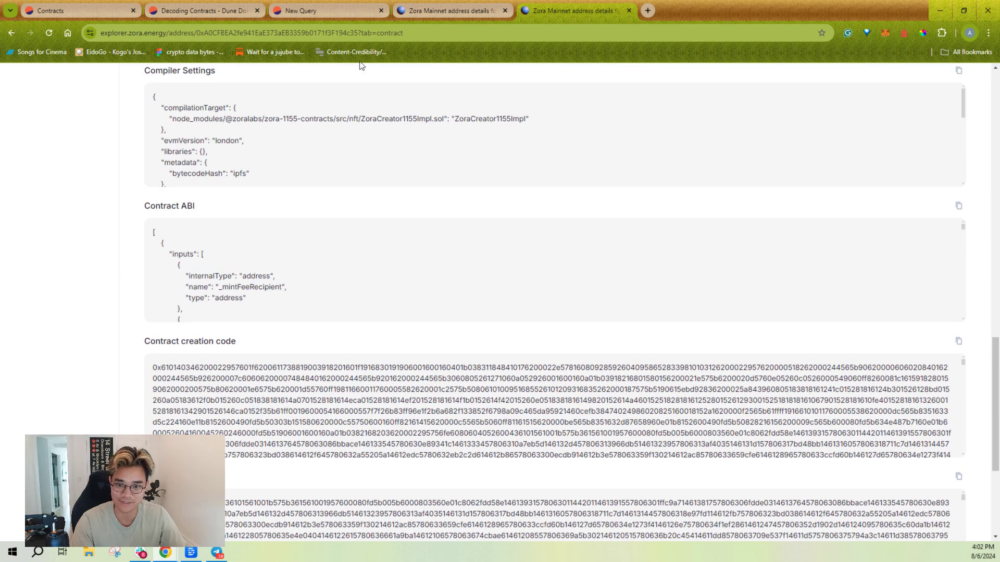
{"action": "left_click", "coordinate": [11, 33]}
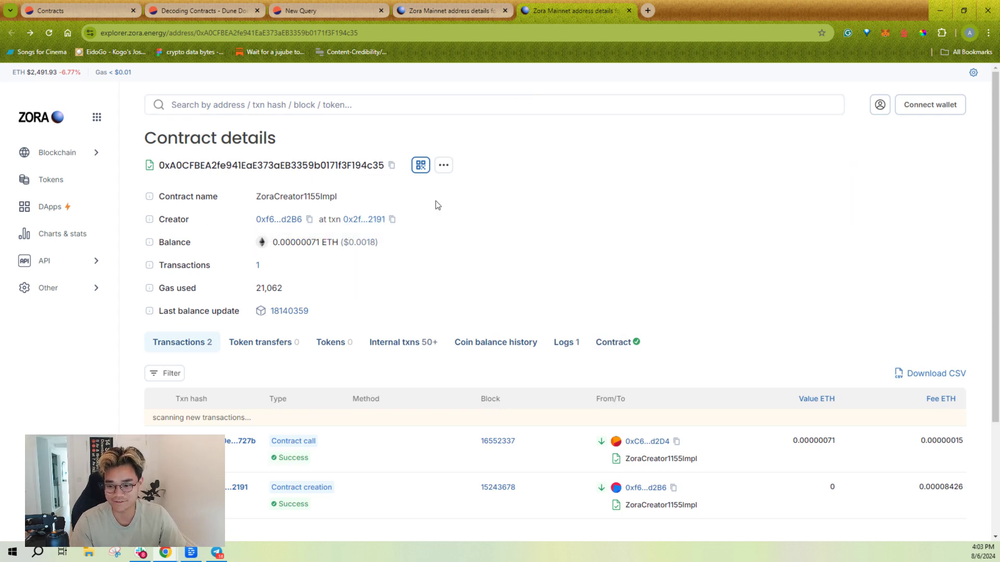
{"action": "left_click", "coordinate": [364, 222]}
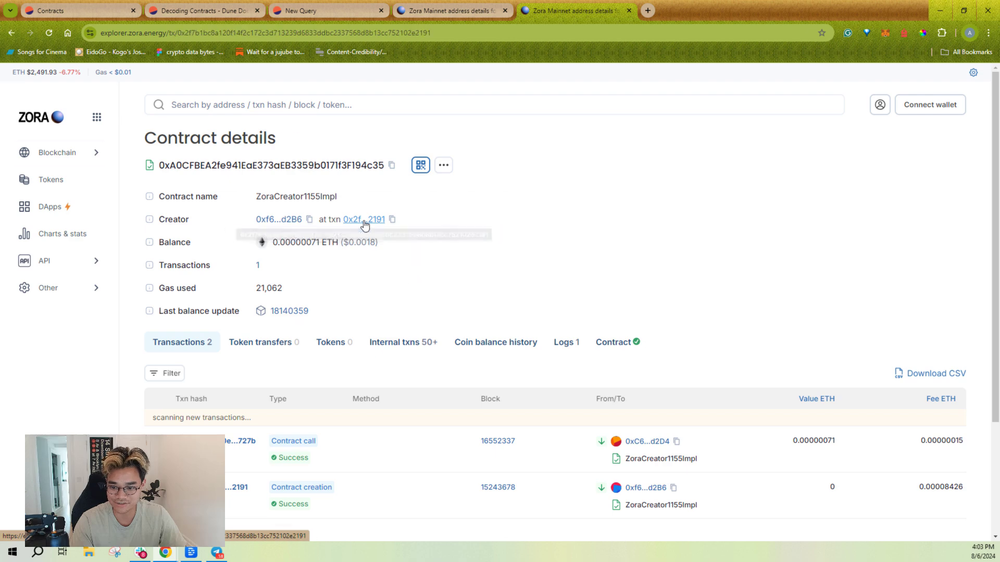
{"action": "scroll", "coordinate": [402, 264], "scroll_direction": "down", "scroll_amount": 3}
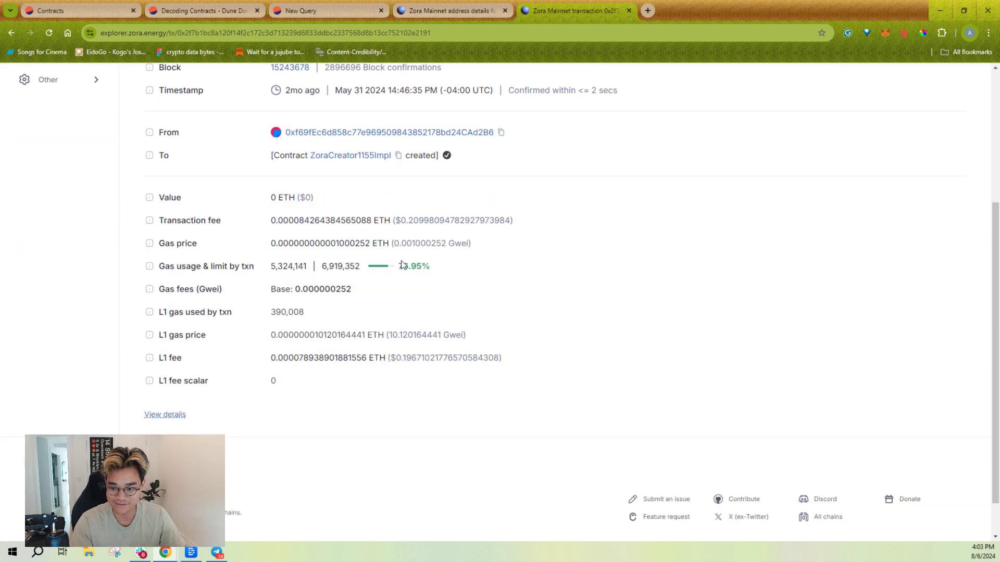
{"action": "scroll", "coordinate": [402, 265], "scroll_direction": "up", "scroll_amount": 2}
{"action": "scroll", "coordinate": [366, 276], "scroll_direction": "up", "scroll_amount": 1}
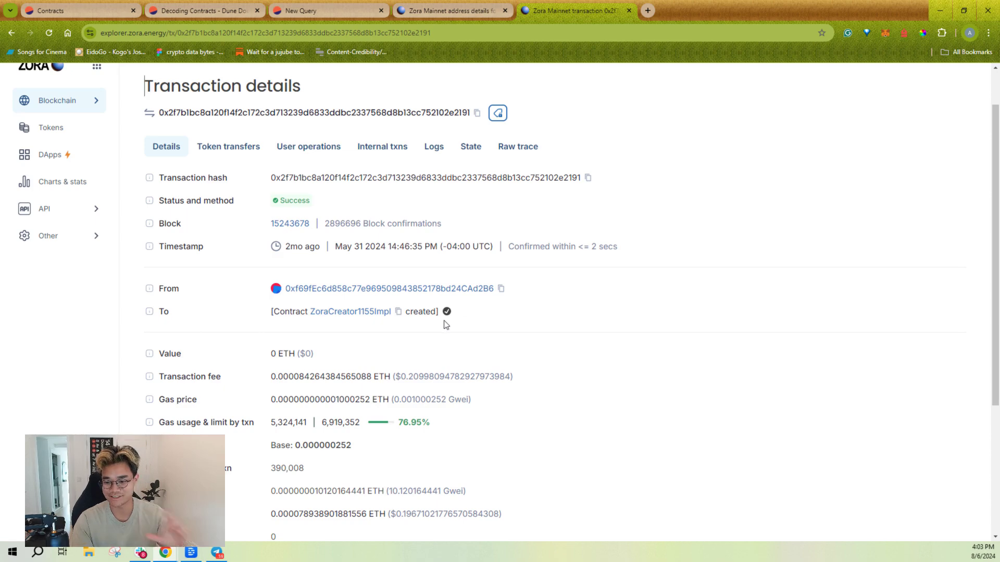
{"action": "left_click", "coordinate": [10, 34]}
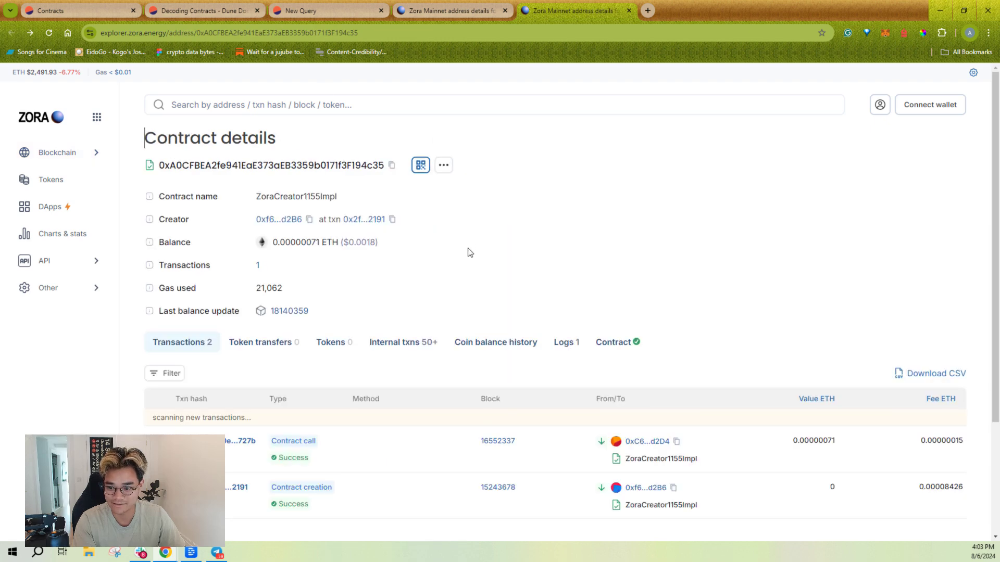
{"action": "scroll", "coordinate": [465, 253], "scroll_direction": "down", "scroll_amount": 2}
{"action": "scroll", "coordinate": [464, 253], "scroll_direction": "up", "scroll_amount": 2}
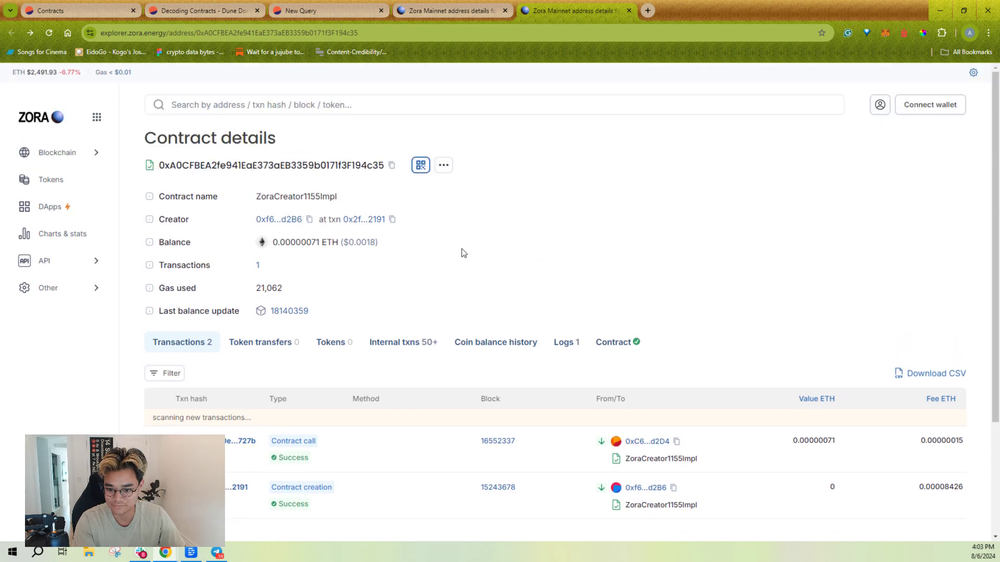
{"action": "scroll", "coordinate": [461, 253], "scroll_direction": "down", "scroll_amount": 1}
{"action": "scroll", "coordinate": [461, 252], "scroll_direction": "up", "scroll_amount": 1}
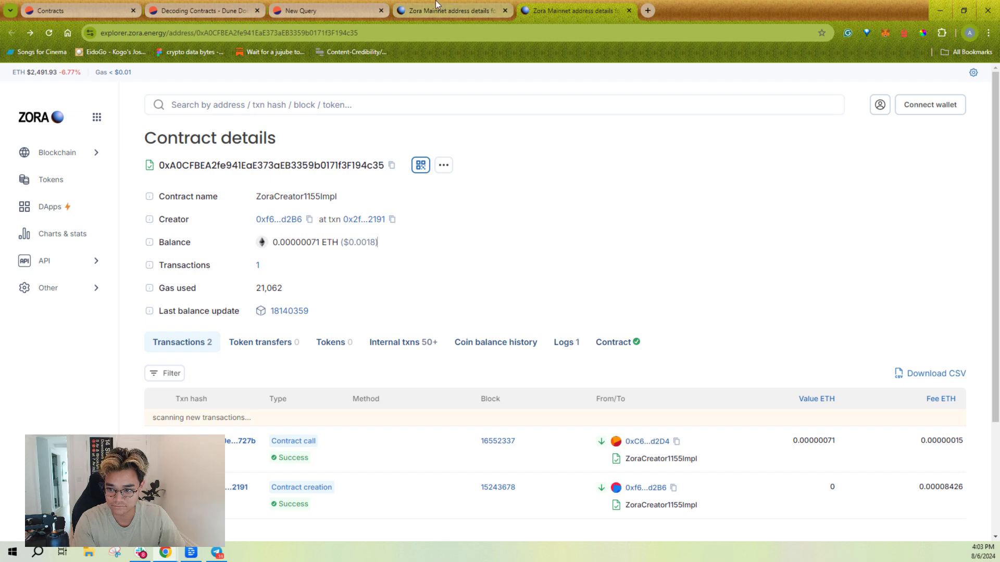
Search Etherscan for 'uni v' and open the Augmented Finance Uni v2 staking contract
{"action": "left_click", "coordinate": [463, 29]}
{"action": "type", "text": "eth"}
{"action": "key", "text": "Return"}
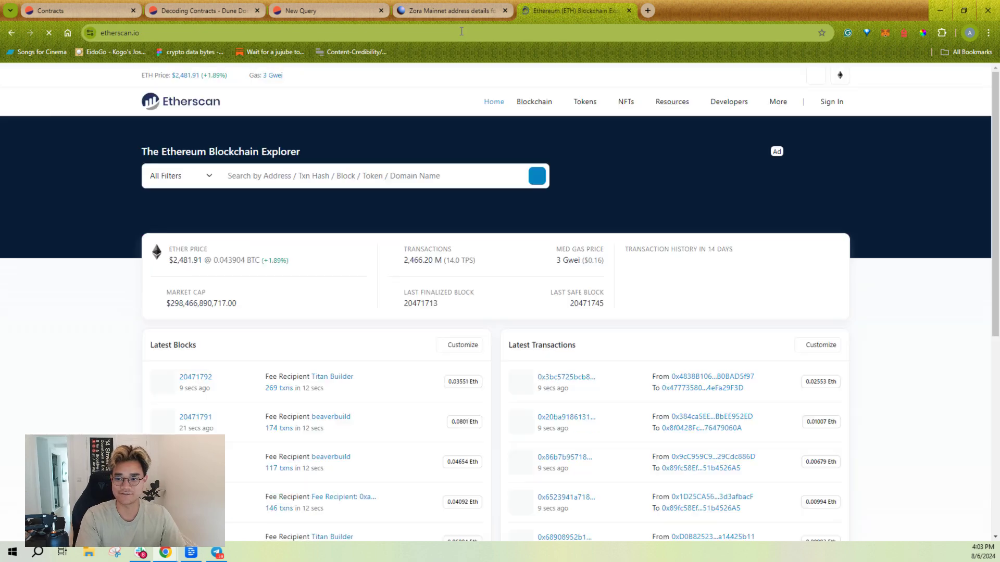
{"action": "left_click", "coordinate": [414, 176]}
{"action": "type", "text": "u"}
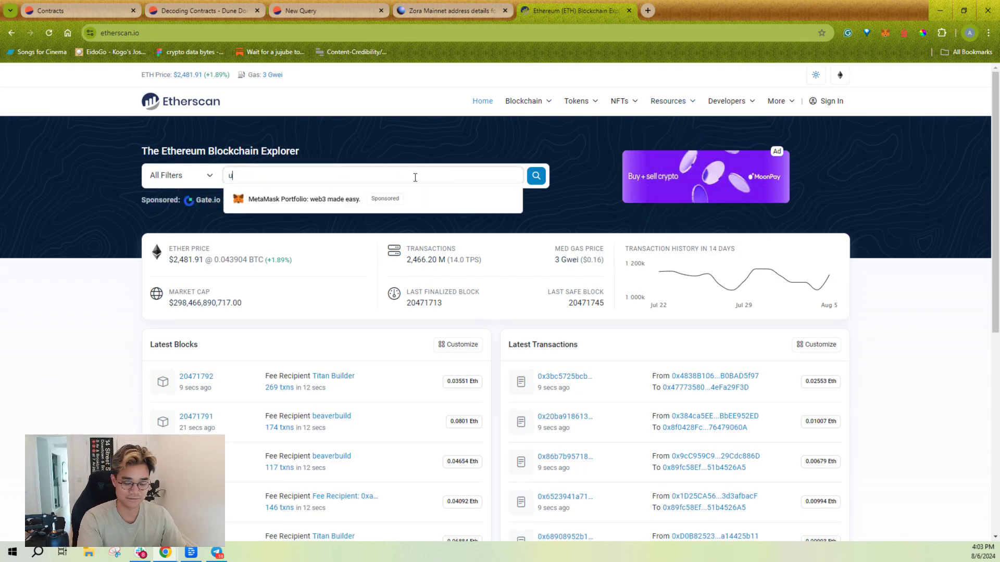
{"action": "type", "text": "ni v2"}
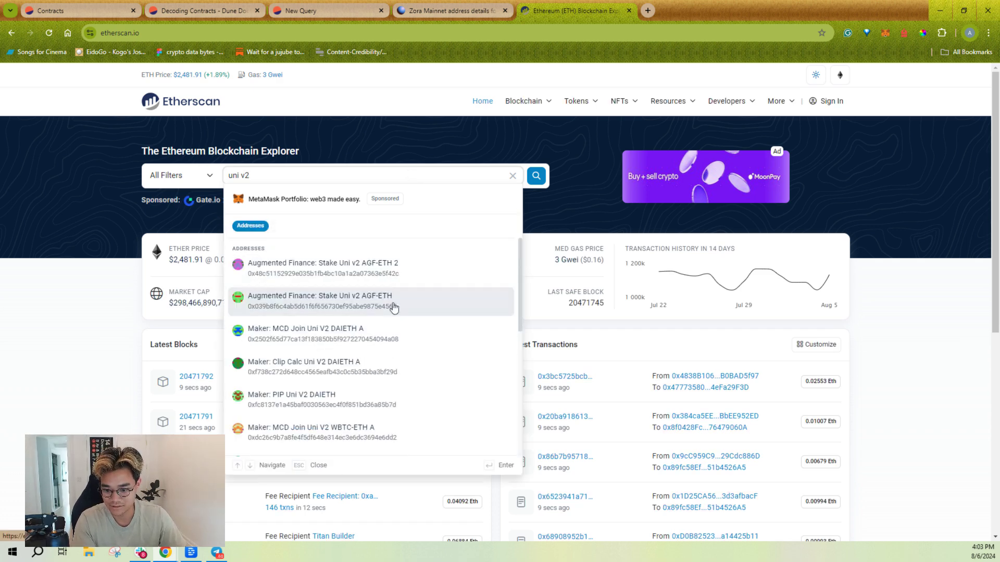
{"action": "left_click", "coordinate": [440, 280]}
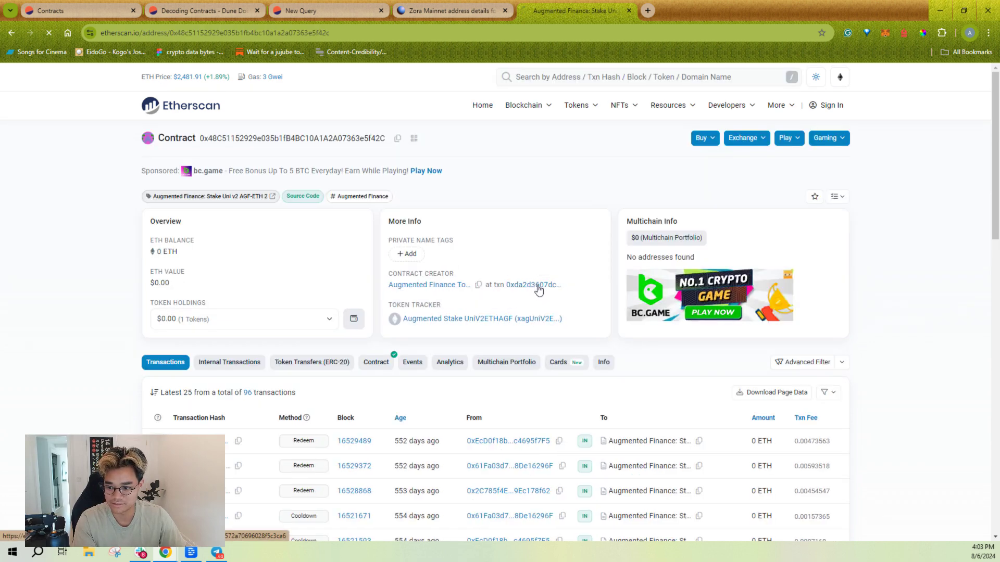
Open its creation transaction and review the 6 internal creates under Internal Txns
{"action": "left_click", "coordinate": [537, 285]}
{"action": "scroll", "coordinate": [289, 372], "scroll_direction": "down", "scroll_amount": 5}
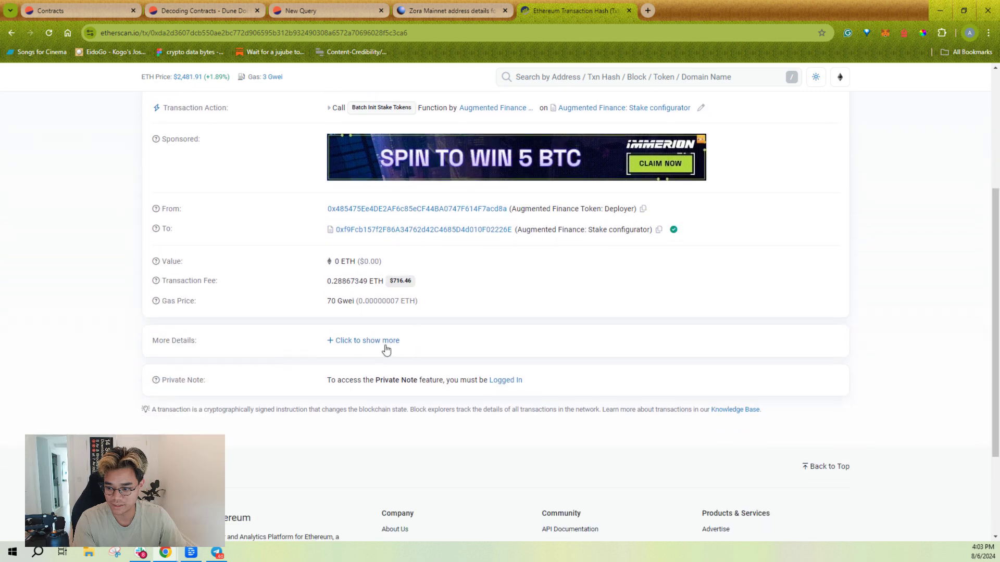
{"action": "left_click", "coordinate": [382, 347]}
{"action": "scroll", "coordinate": [357, 318], "scroll_direction": "up", "scroll_amount": 2}
{"action": "scroll", "coordinate": [358, 318], "scroll_direction": "up", "scroll_amount": 1}
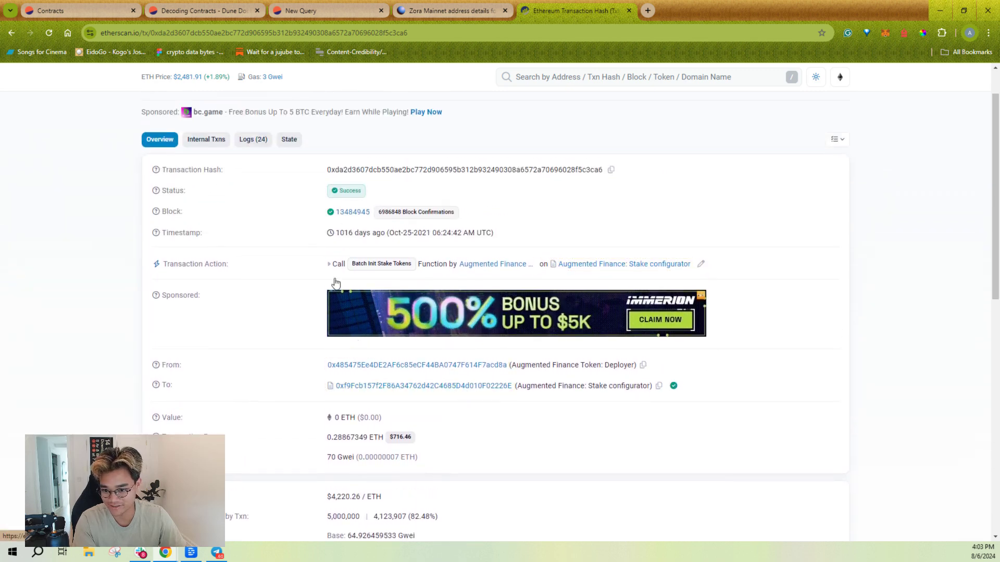
{"action": "left_click", "coordinate": [207, 141]}
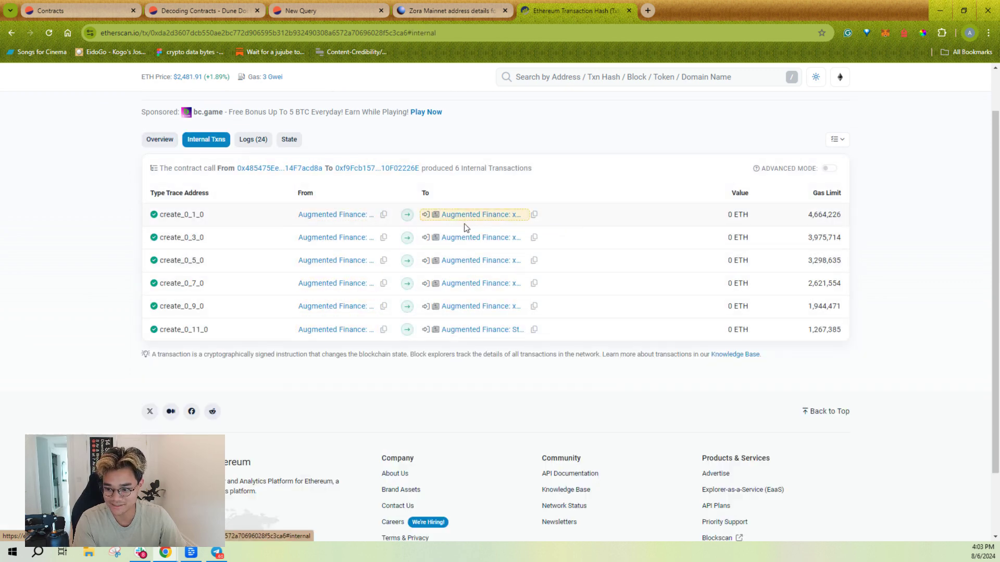
{"action": "left_click", "coordinate": [167, 143]}
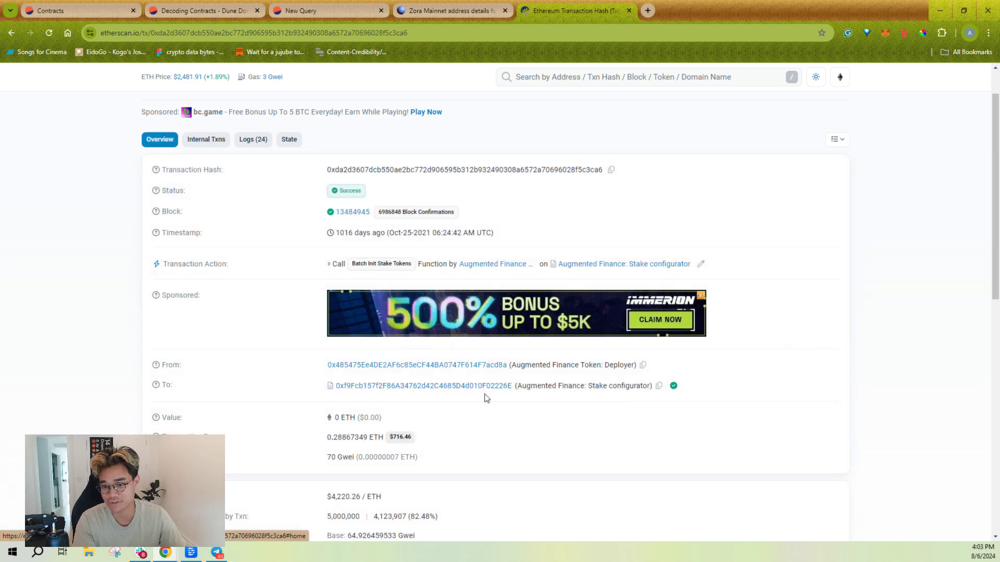
Copy 0x48c51152929e035b1fb4bc10a1a2a07363e5f42c from the Etherscan contract URL into Dune's Contract address field
{"action": "left_click", "coordinate": [310, 10]}
{"action": "key", "text": "ctrl+1"}
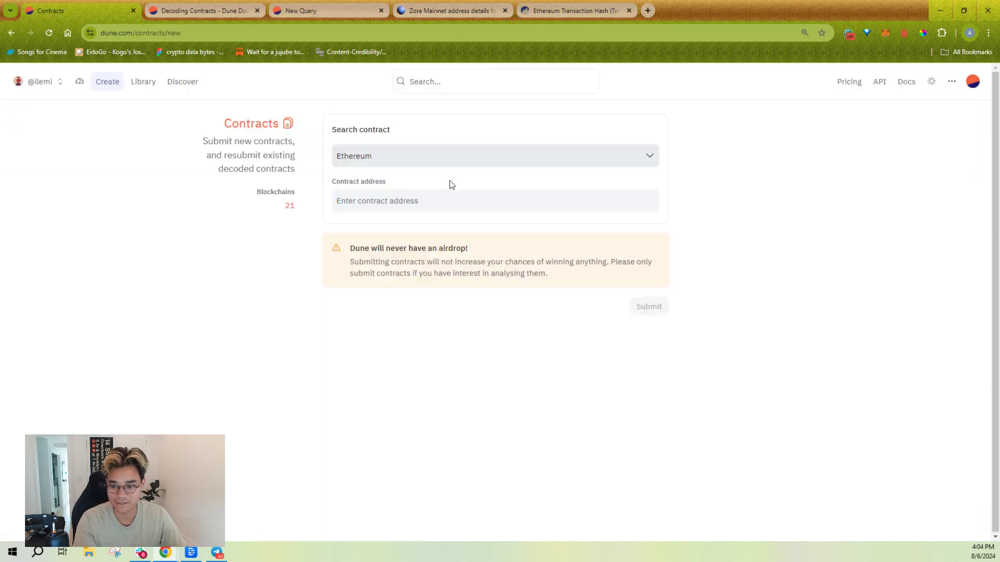
{"action": "left_click", "coordinate": [536, 10]}
{"action": "double_click", "coordinate": [341, 33]}
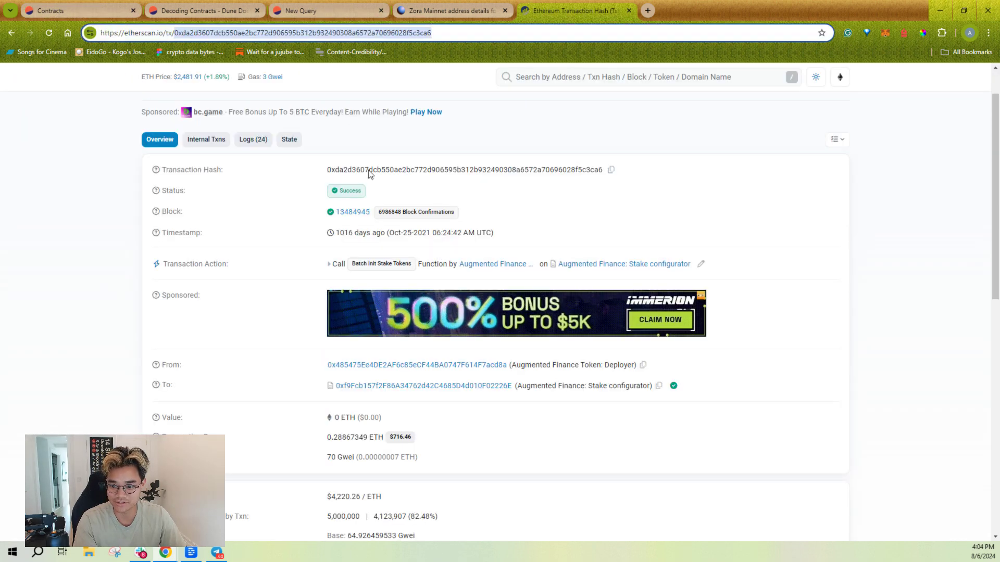
{"action": "left_click", "coordinate": [10, 33]}
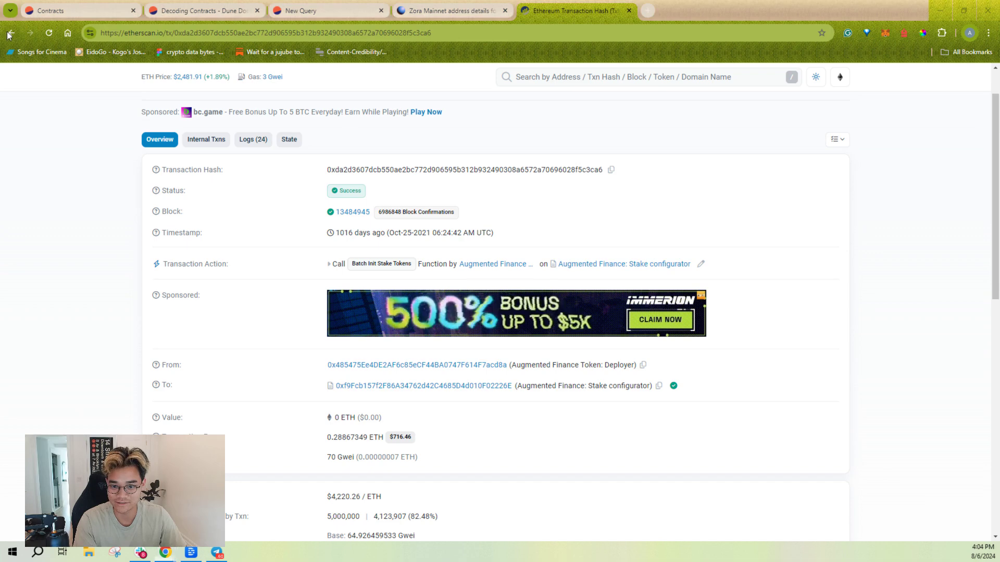
{"action": "double_click", "coordinate": [271, 33]}
{"action": "left_click", "coordinate": [75, 1]}
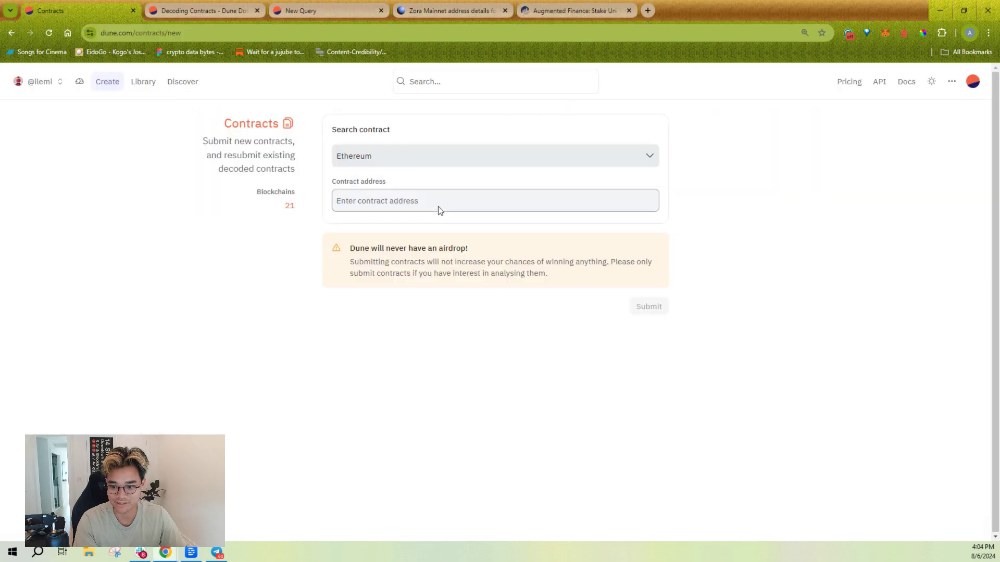
{"action": "left_click", "coordinate": [437, 203]}
{"action": "type", "text": "0x48c51152929e035b1fb4bc10a1a2a07363e5f42c"}
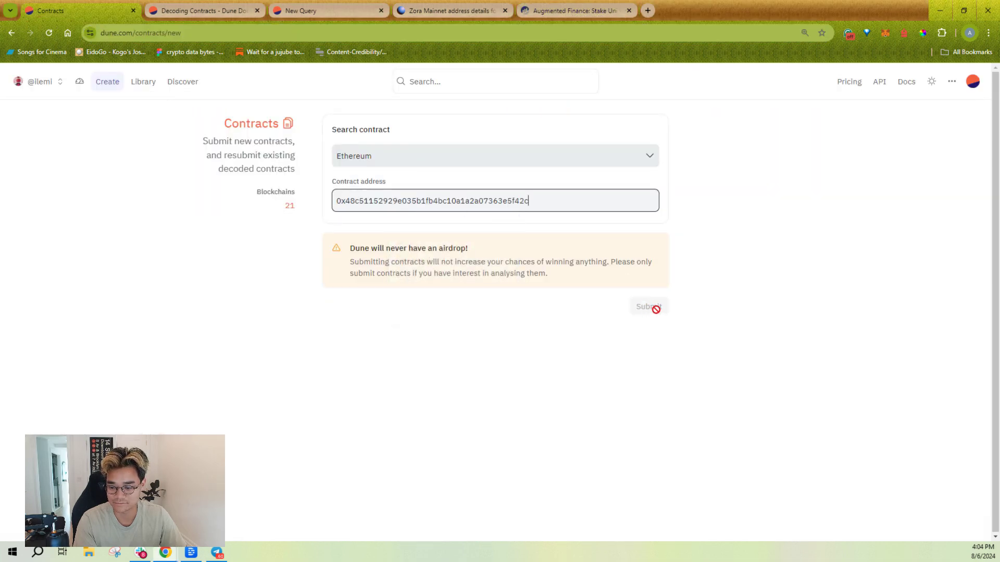
Tick 'There are several instances of this contract' and leave 'created by a factory contract' unticked
{"action": "scroll", "coordinate": [409, 372], "scroll_direction": "down", "scroll_amount": 2}
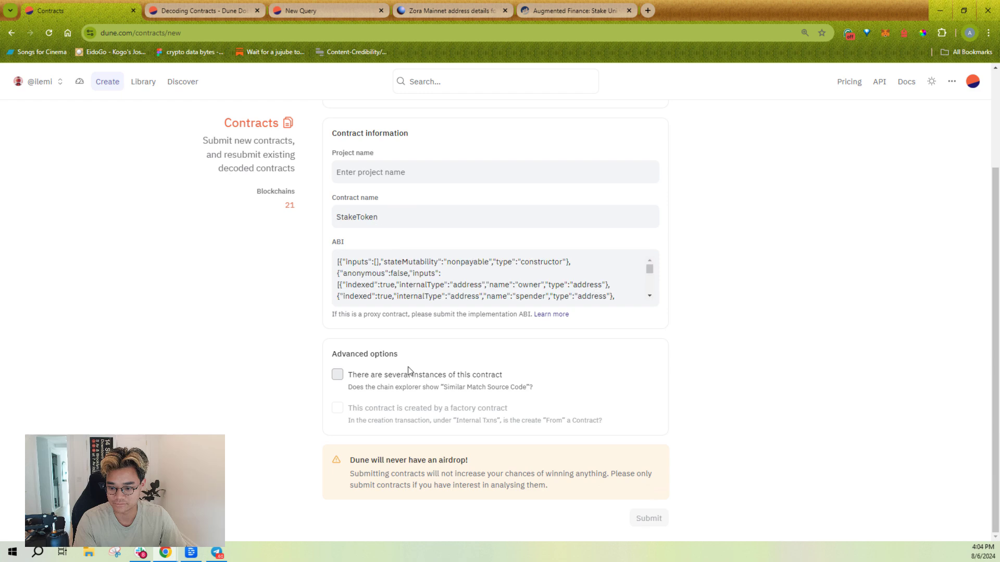
{"action": "left_click", "coordinate": [339, 378]}
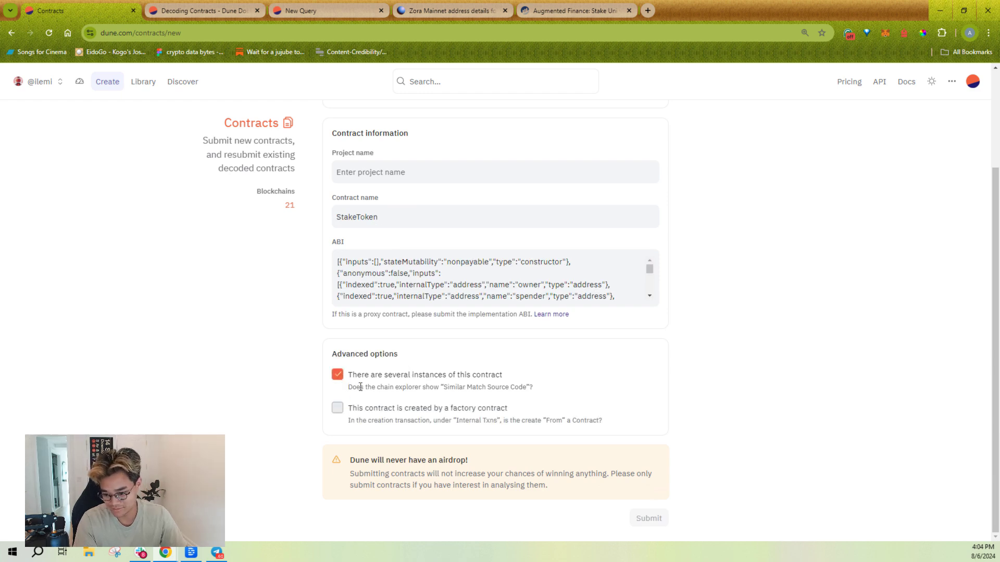
{"action": "left_click", "coordinate": [338, 412]}
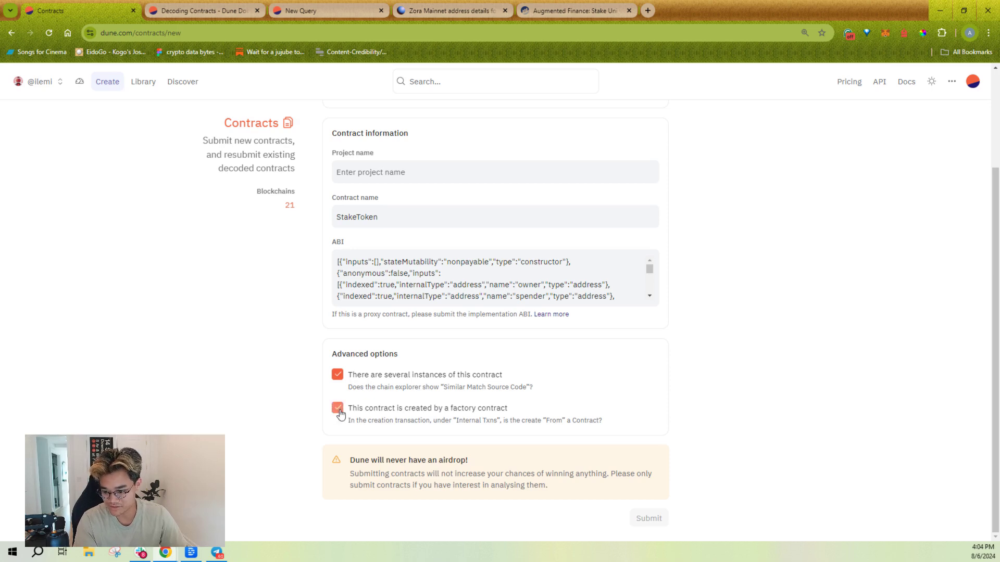
{"action": "left_click", "coordinate": [339, 412]}
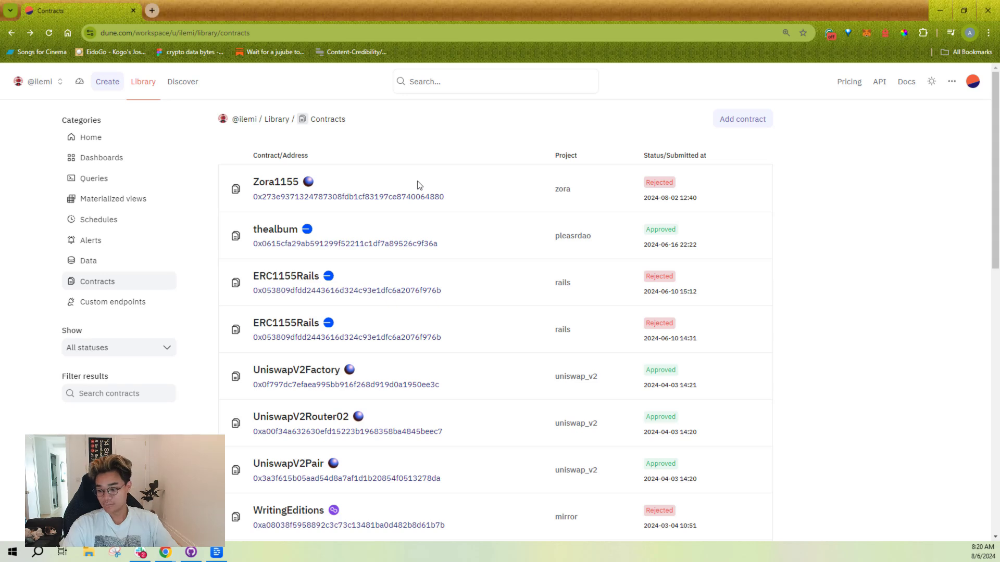
Open the pleasrdao decoded project from Library > Contracts in a new query
{"action": "left_click", "coordinate": [284, 233]}
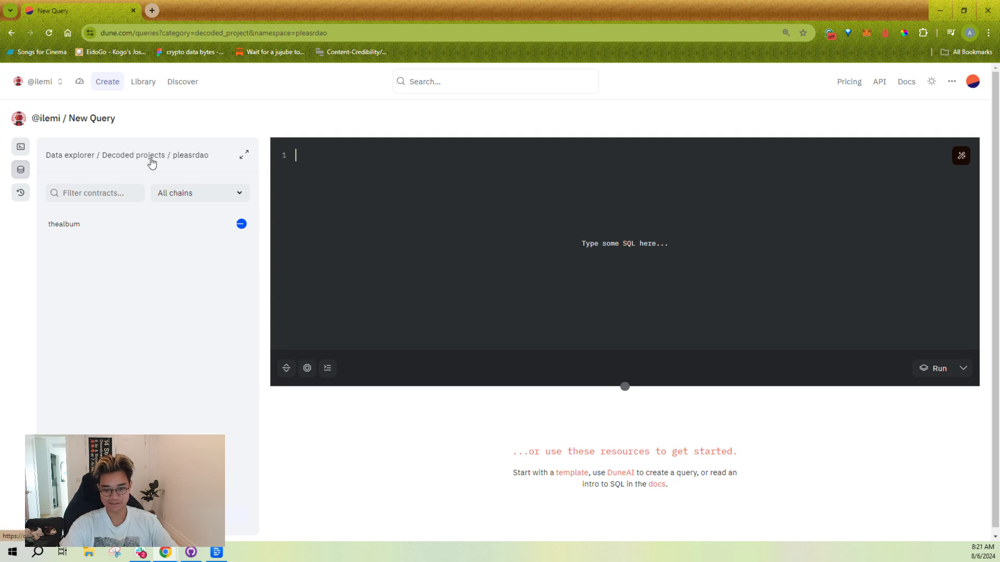
List thealbum's decoded tables and insert the Minted event table into the query
{"action": "left_click", "coordinate": [123, 225]}
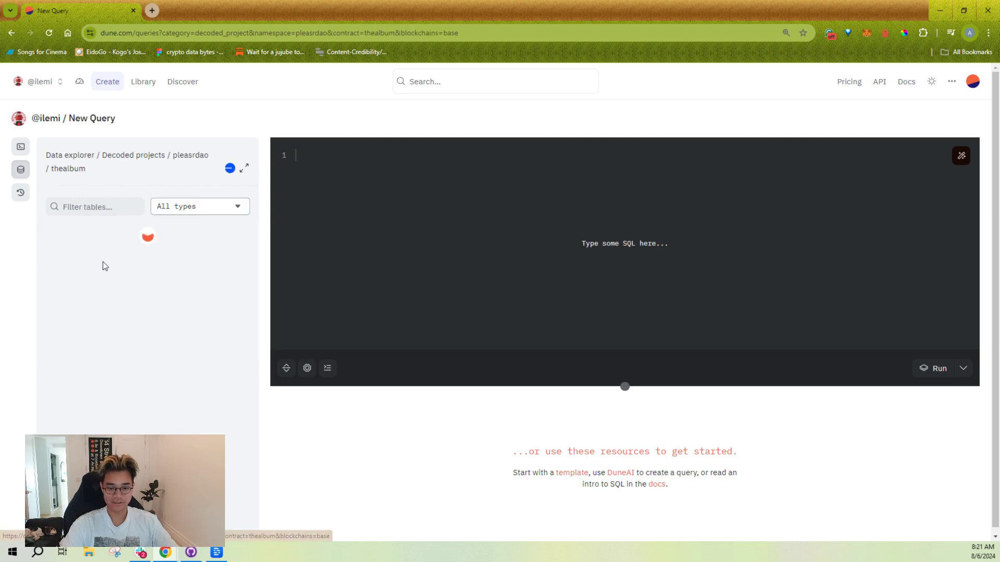
{"action": "scroll", "coordinate": [187, 269], "scroll_direction": "down", "scroll_amount": 1}
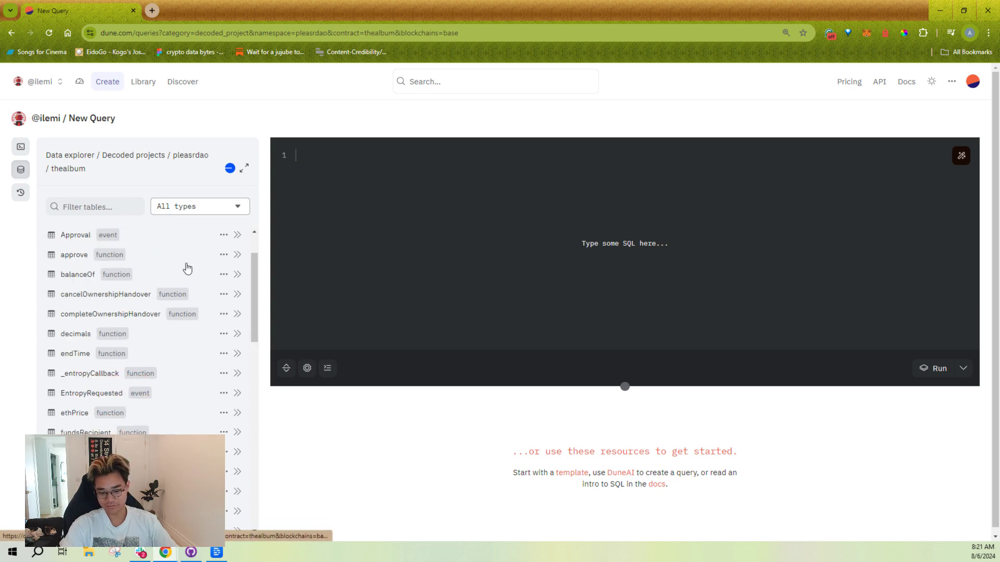
{"action": "scroll", "coordinate": [187, 269], "scroll_direction": "down", "scroll_amount": 5}
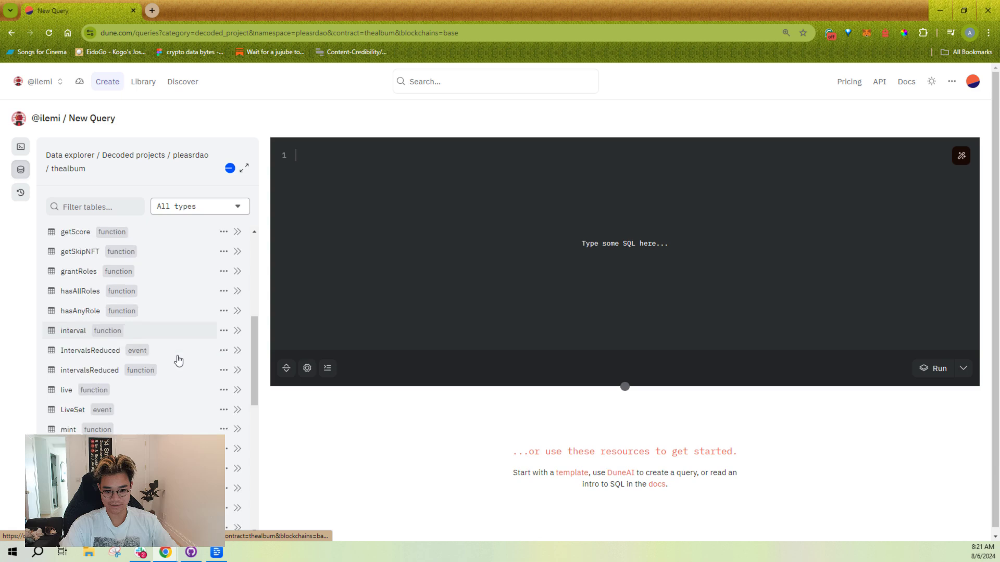
{"action": "scroll", "coordinate": [179, 359], "scroll_direction": "down", "scroll_amount": 6}
{"action": "scroll", "coordinate": [201, 328], "scroll_direction": "up", "scroll_amount": 2}
{"action": "left_click", "coordinate": [238, 281]}
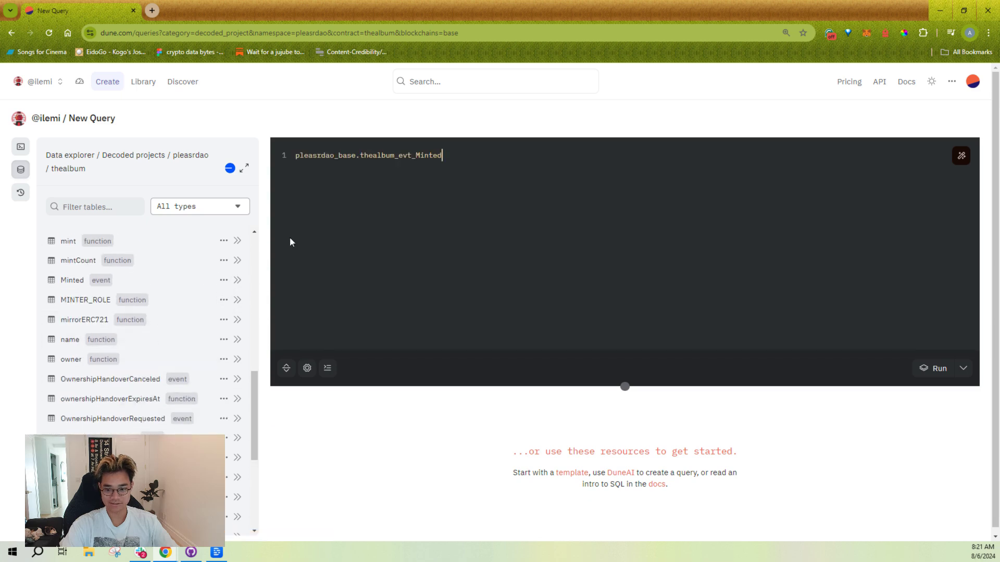
Make the query SELECT * FROM pleasrdao_base.thealbum_evt_Minted limit 10 and run it
{"action": "left_click", "coordinate": [293, 153]}
{"action": "type", "text": "SELECT * FROM"}
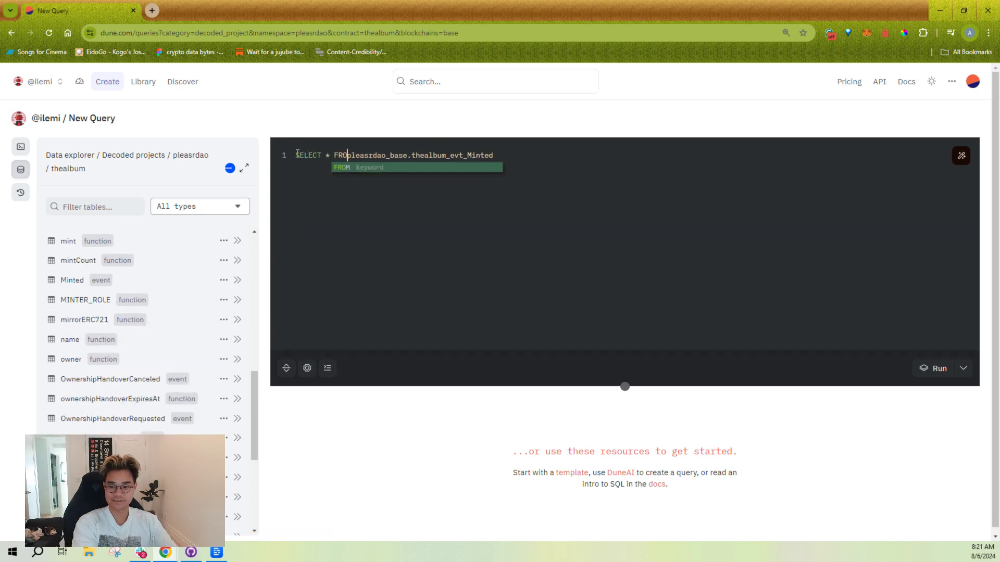
{"action": "key", "text": "End"}
{"action": "type", "text": "limit 1"}
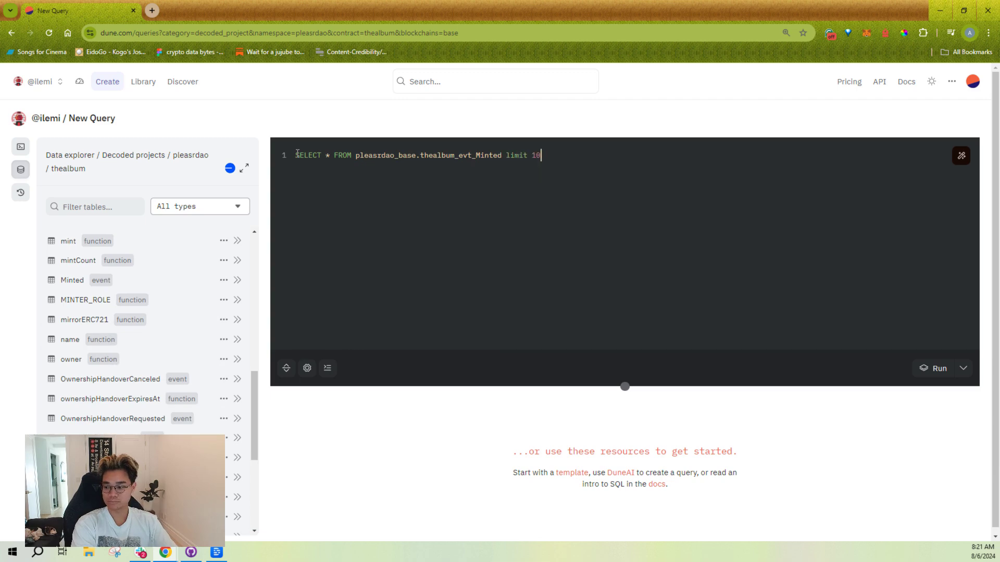
{"action": "type", "text": "0"}
{"action": "key", "text": "ctrl+Return"}
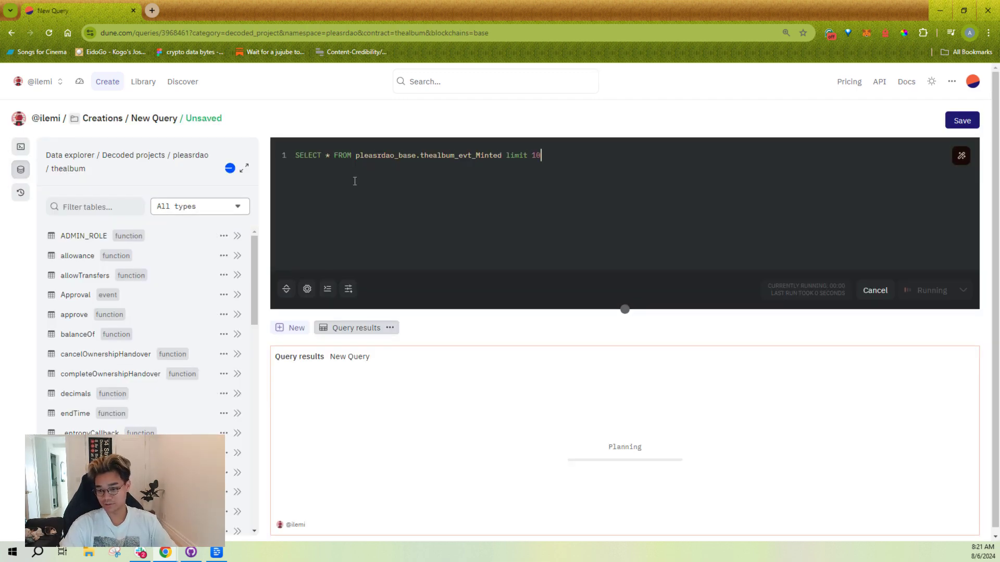